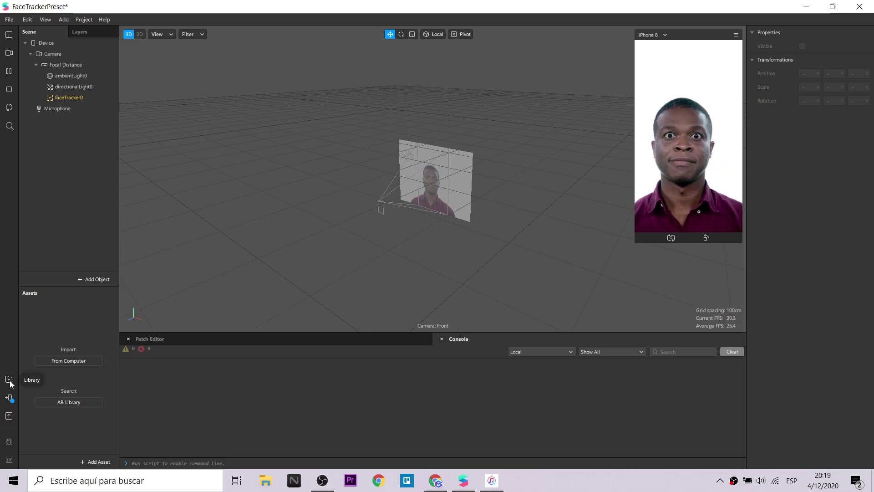
# Step: Search the AR Library for "santa hat" and show all matching 3D objects
pyautogui.click(9, 380)
pyautogui.click(262, 126)
pyautogui.write('santa hat')
pyautogui.press('Return')
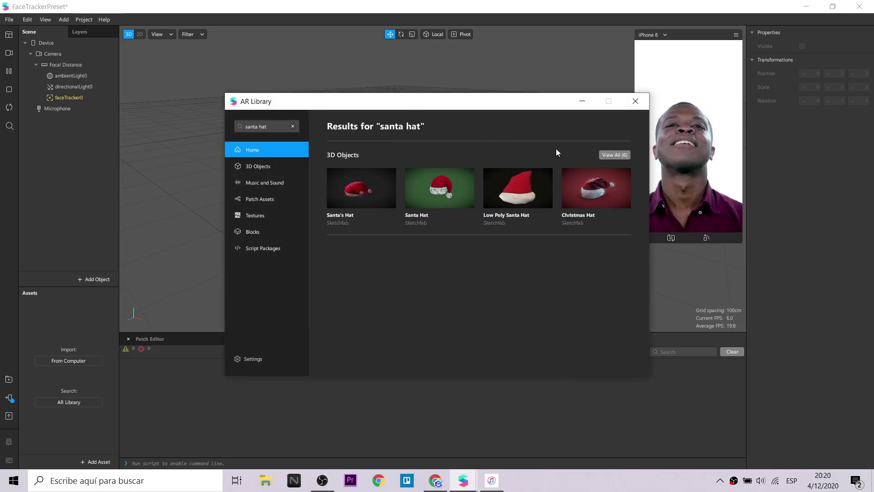
pyautogui.click(612, 155)
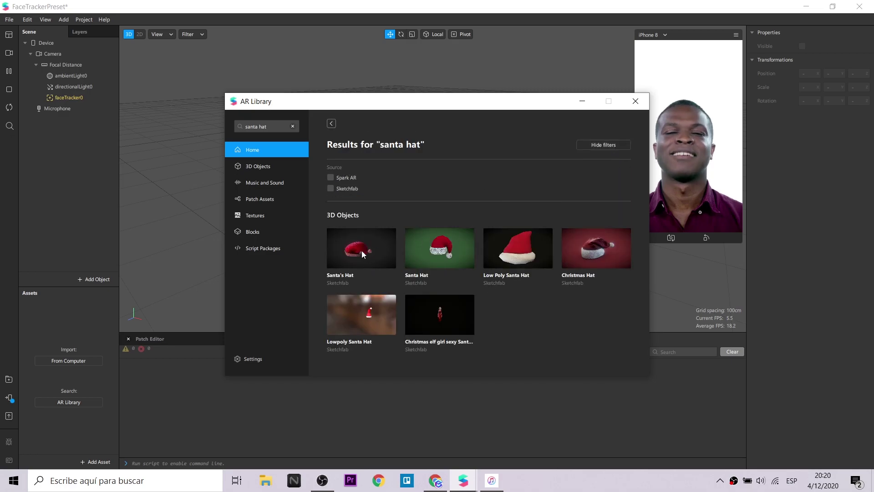
# Step: Check the Santa Hat and Lowpoly Santa Hat models, then import the Christmas Hat model and close the library
pyautogui.click(439, 251)
pyautogui.click(331, 123)
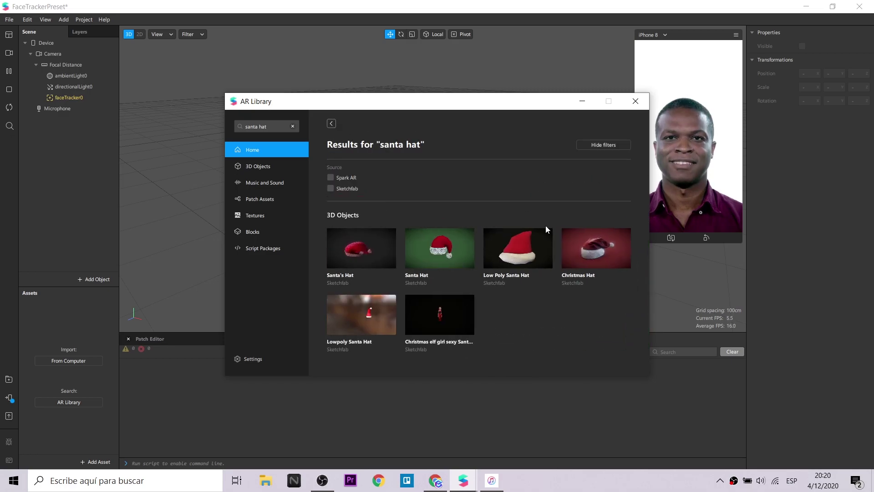
pyautogui.click(376, 349)
pyautogui.click(332, 124)
pyautogui.click(604, 253)
pyautogui.click(619, 149)
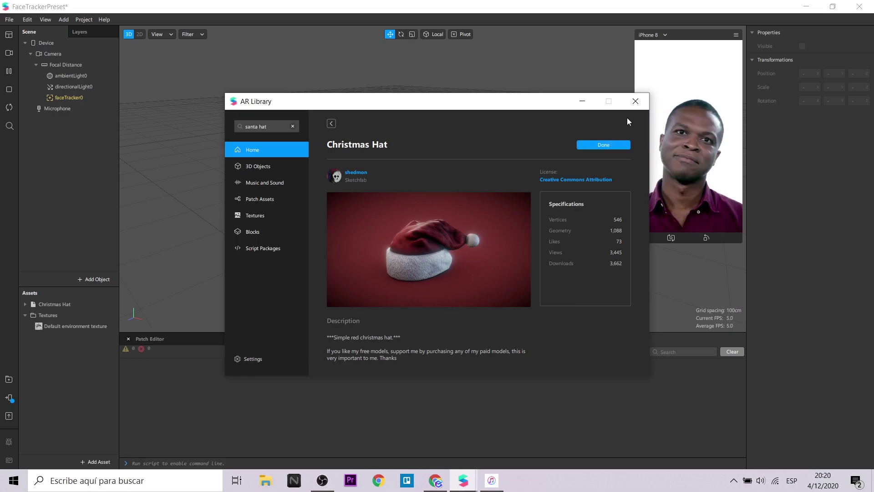
pyautogui.click(636, 101)
# Step: Place the Christmas Hat under faceTracker0 and scale it uniformly to 0.15
pyautogui.moveTo(58, 304); pyautogui.dragTo(111, 180)
pyautogui.moveTo(226, 335); pyautogui.dragTo(80, 97)
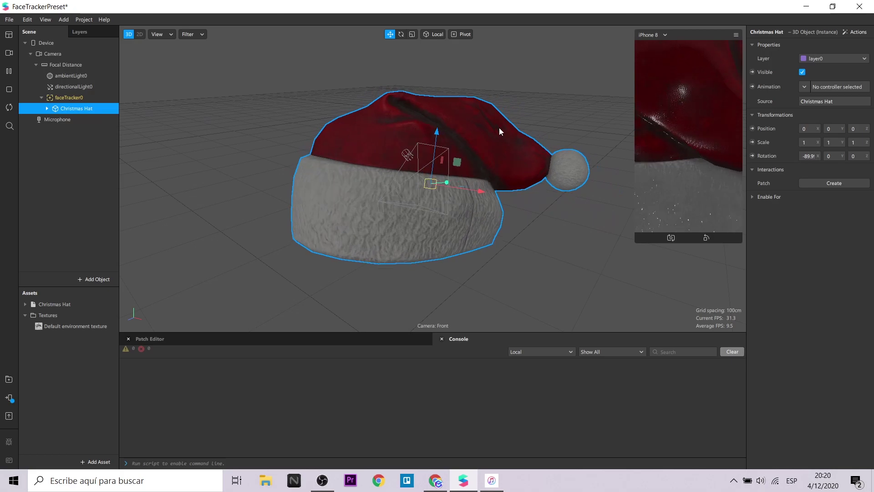
pyautogui.moveTo(813, 143); pyautogui.dragTo(775, 136)
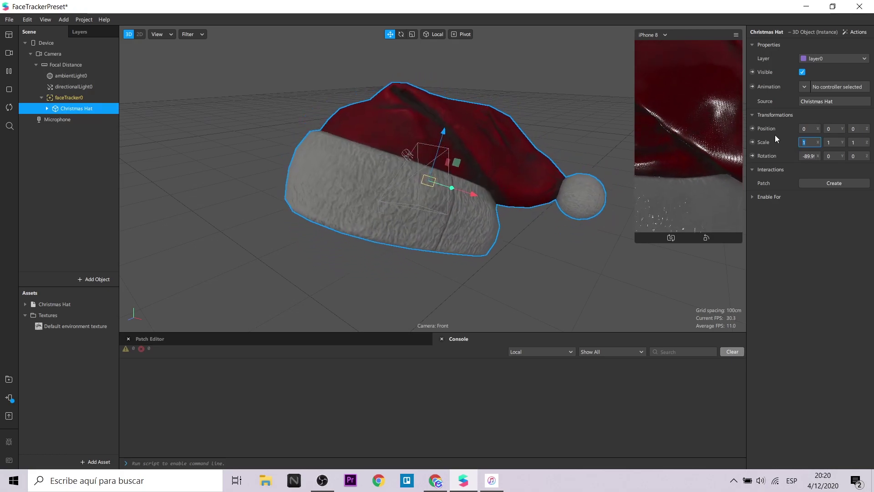
pyautogui.write('0.15')
pyautogui.press('Return')
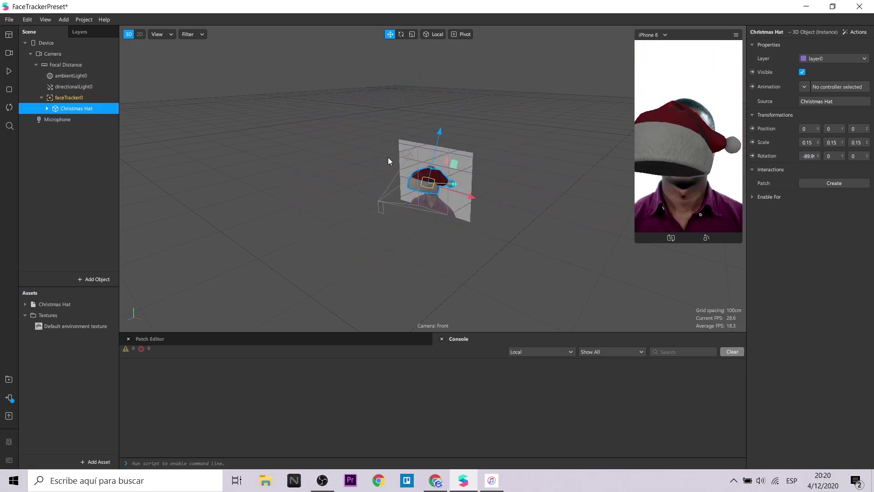
# Step: Tilt the hat to about -65.5° on X and move it onto the head at about X 0.032, Y 0.177, Z -0.10
pyautogui.press('e')
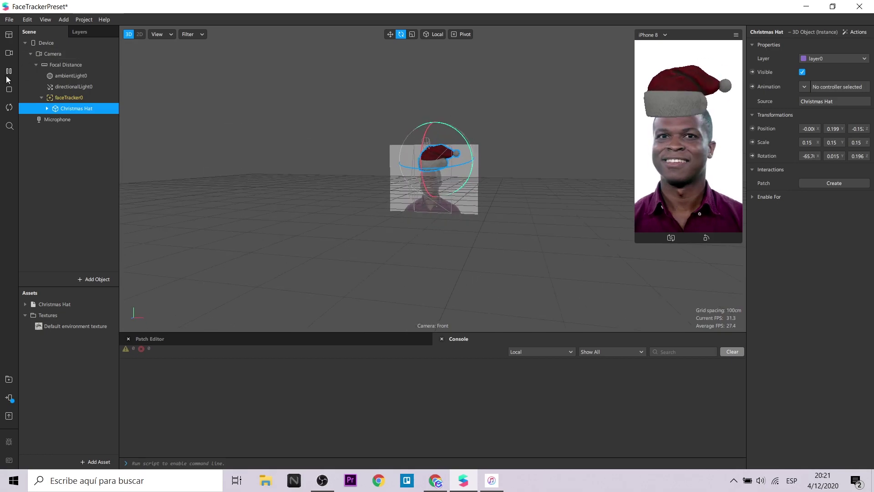
pyautogui.scroll(3, 464, 147)
pyautogui.press('w')
pyautogui.click(8, 71)
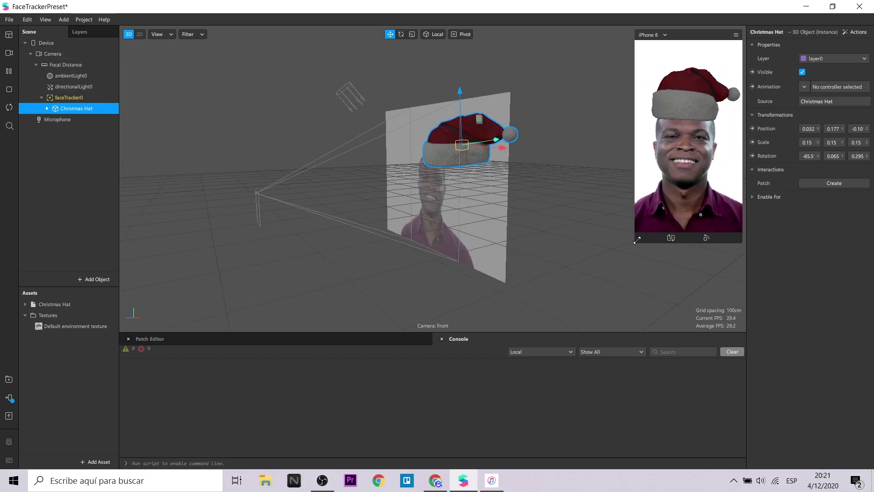
# Step: Enlarge the device preview and adjust the hat's X rotation to about -71.8°, checking the fit with the face video playing
pyautogui.moveTo(637, 241); pyautogui.dragTo(623, 265)
pyautogui.click(8, 71)
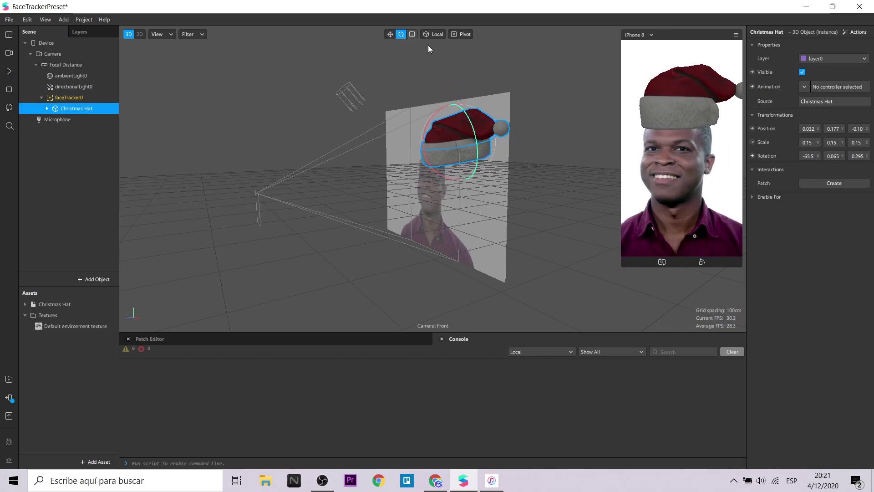
pyautogui.moveTo(527, 149); pyautogui.dragTo(542, 258)
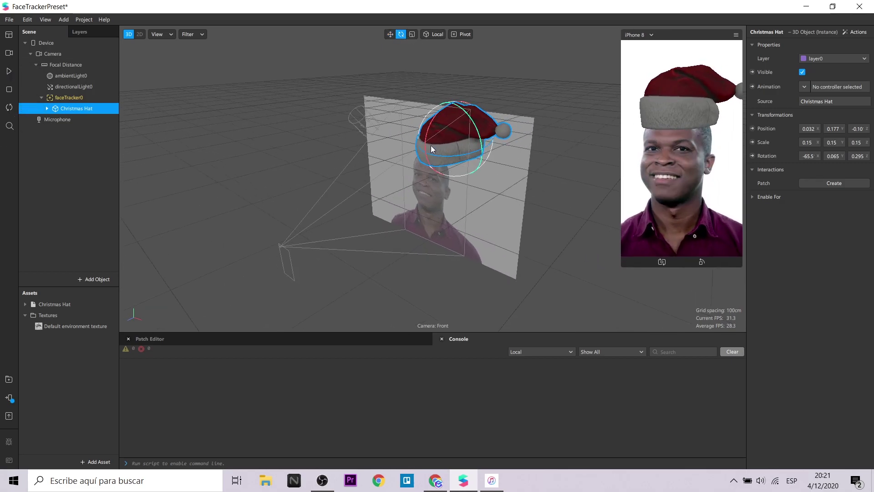
pyautogui.moveTo(426, 140); pyautogui.dragTo(422, 136)
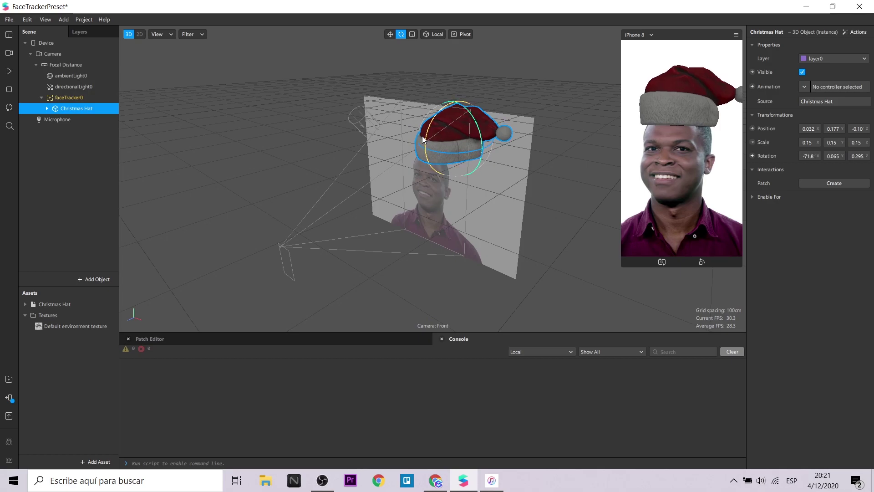
pyautogui.click(7, 75)
pyautogui.moveTo(272, 231); pyautogui.dragTo(355, 205)
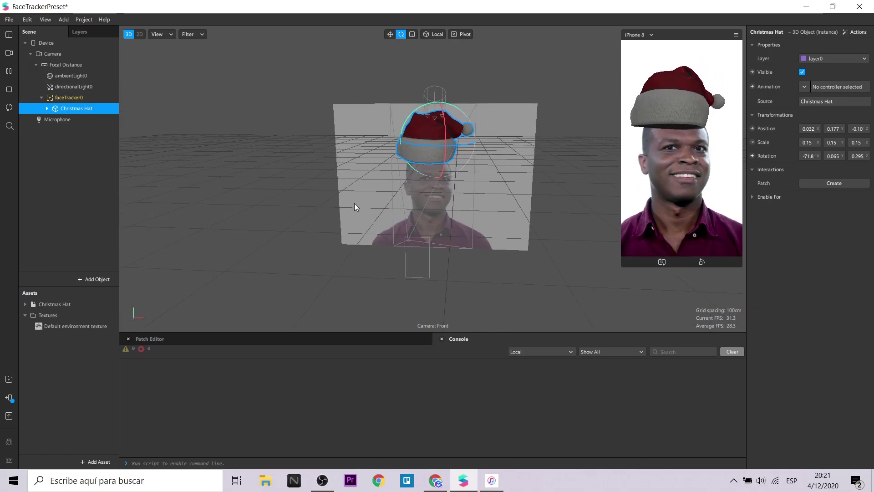
# Step: Import the Head Occluder block from the AR Library and place it under faceTracker0
pyautogui.click(9, 380)
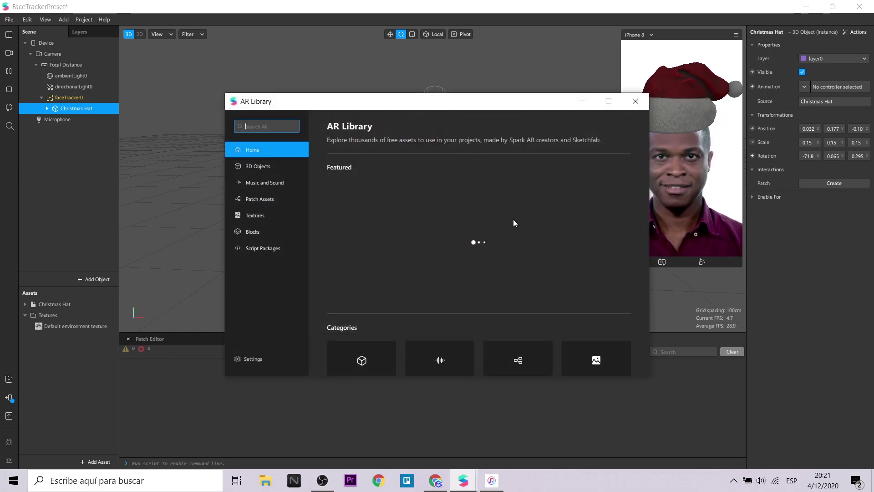
pyautogui.click(250, 233)
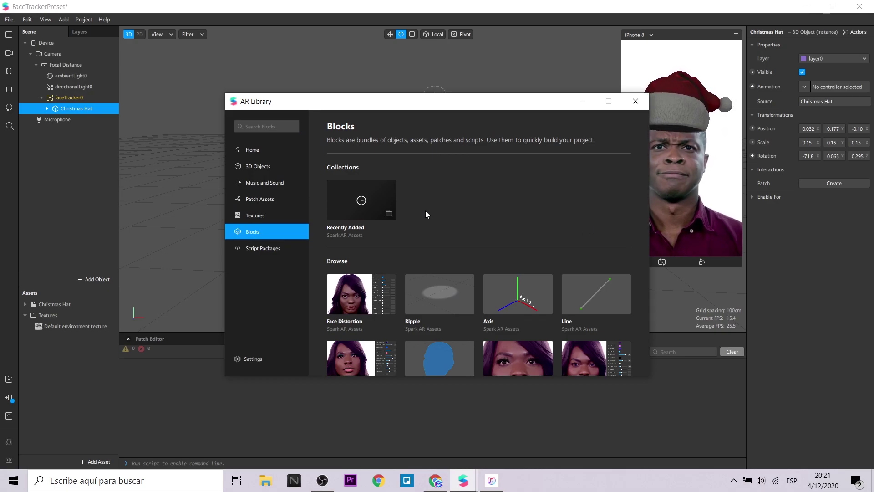
pyautogui.scroll(-2, 455, 246)
pyautogui.click(443, 340)
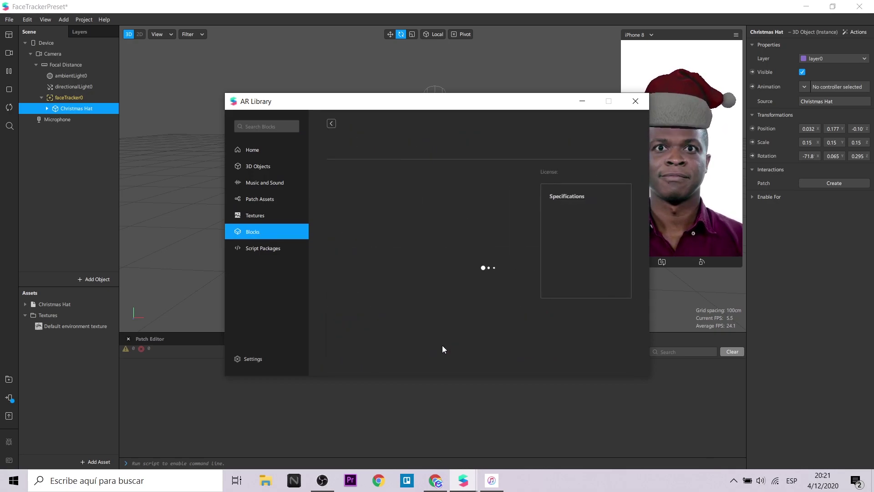
pyautogui.click(583, 144)
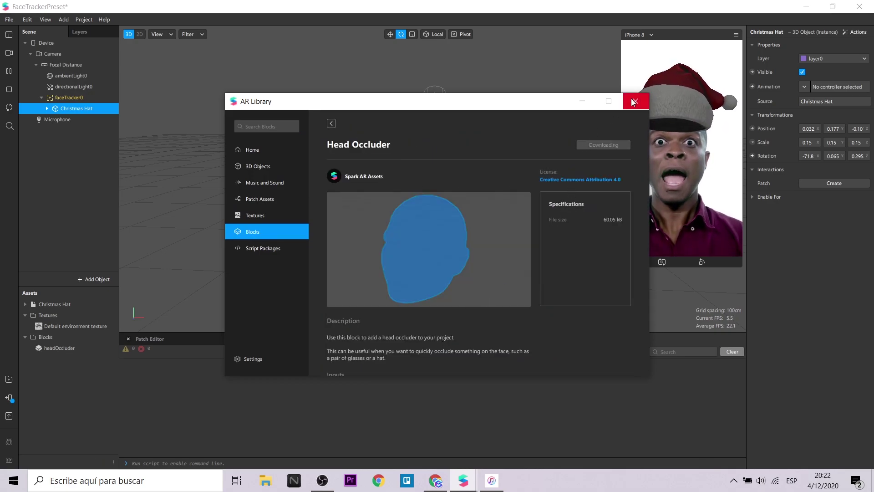
pyautogui.click(635, 101)
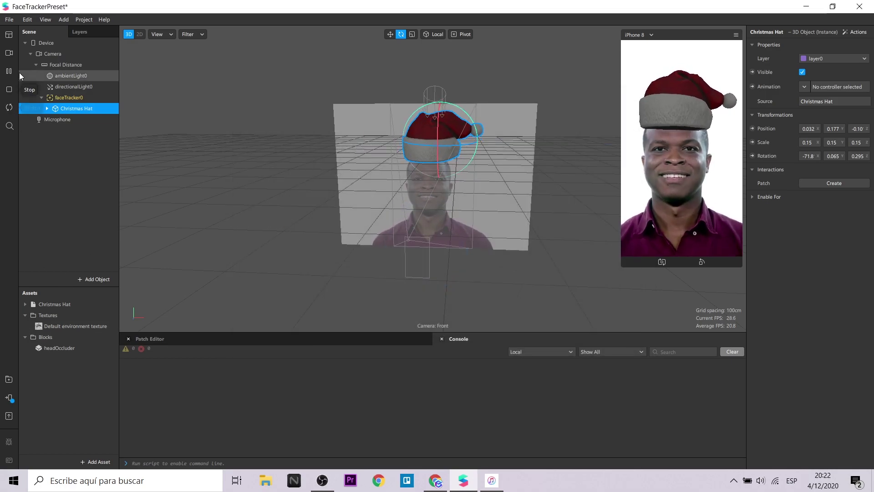
pyautogui.moveTo(56, 348); pyautogui.dragTo(69, 98)
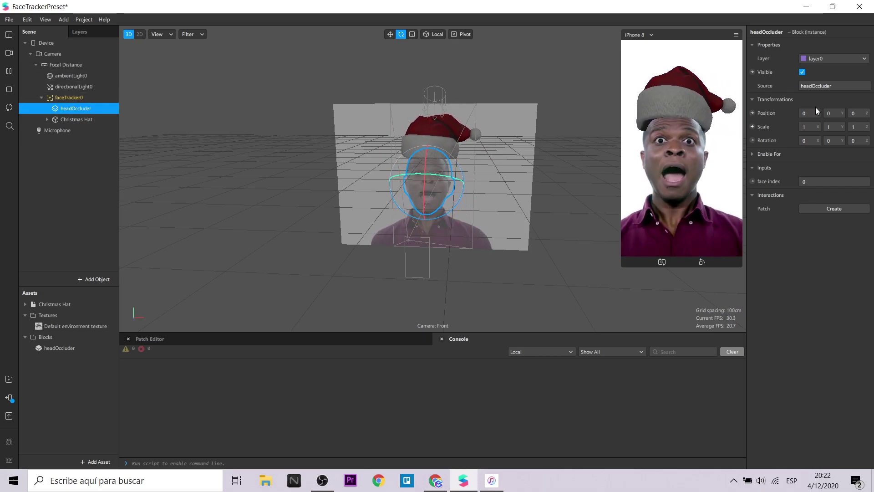
# Step: Adjust the Christmas Hat's X rotation to about -83.4° with the head occluder in place
pyautogui.click(63, 119)
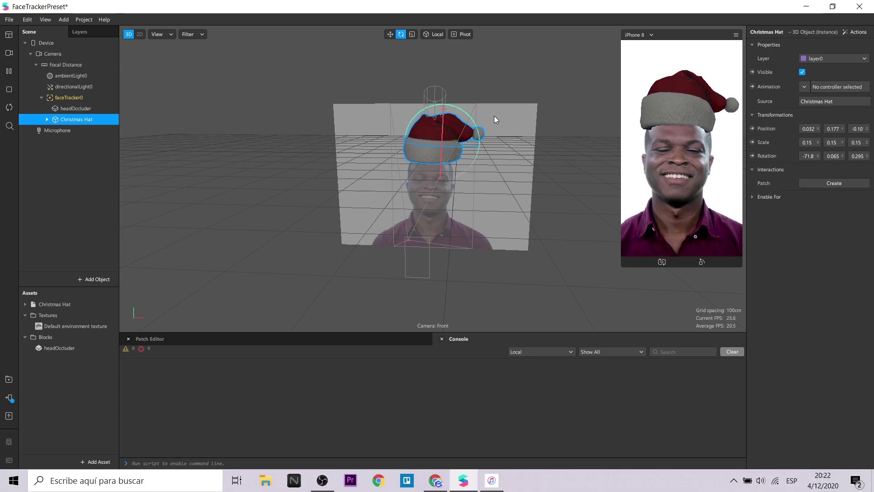
pyautogui.click(81, 109)
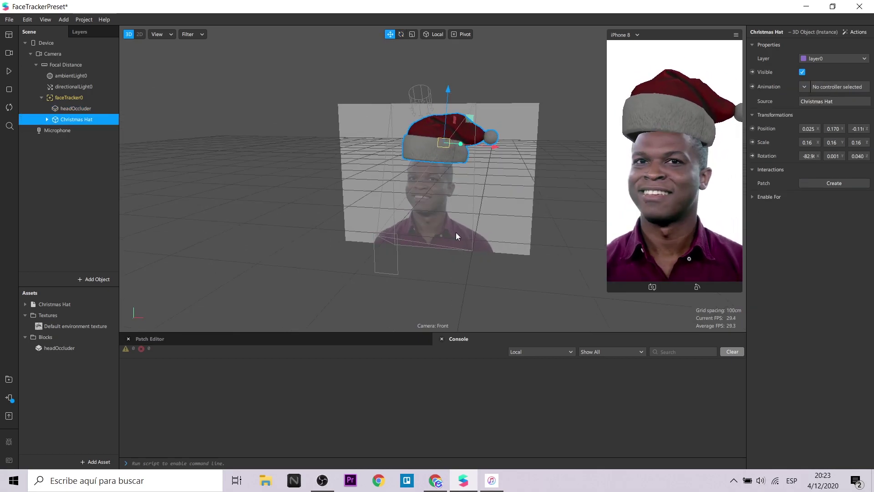
pyautogui.moveTo(455, 234); pyautogui.dragTo(425, 248, button='right')
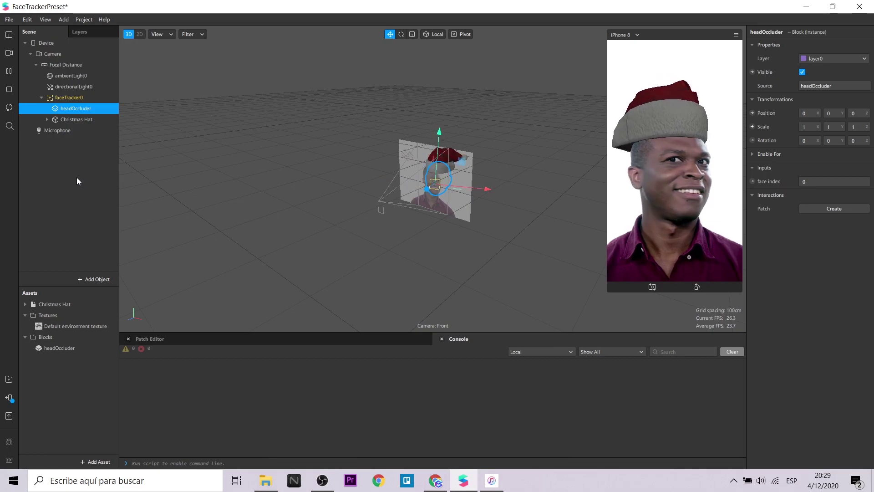
# Step: Insert a Plane Tracker into the scene
pyautogui.click(77, 181)
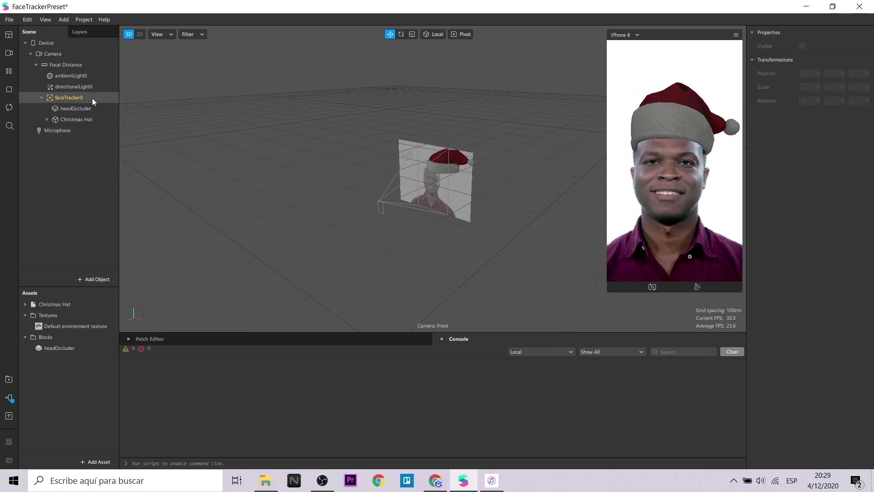
pyautogui.click(64, 53)
pyautogui.click(105, 277)
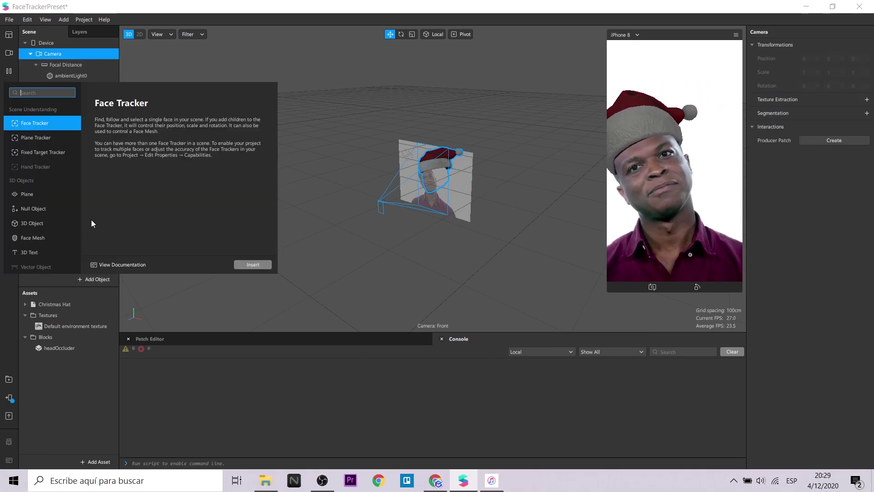
pyautogui.click(41, 138)
pyautogui.click(261, 264)
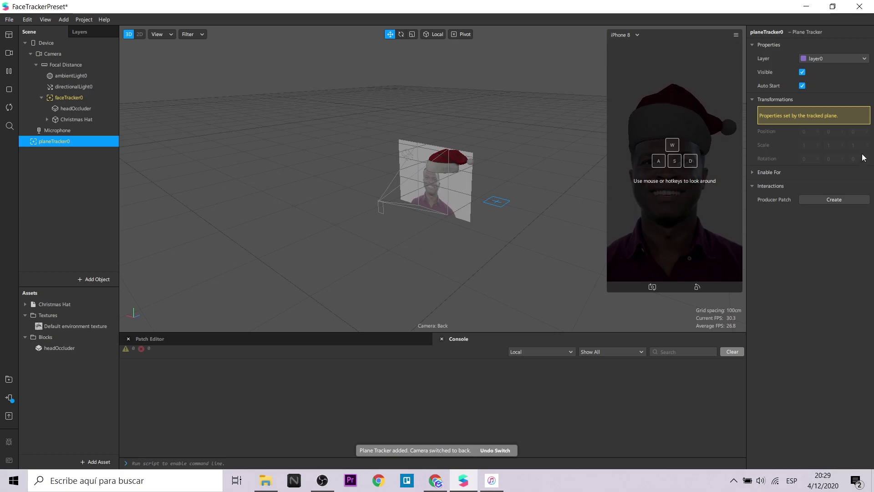
# Step: Check which cameras the plane tracker uses, disable faceTracker0 for the back camera, and switch the preview to the front camera
pyautogui.click(754, 172)
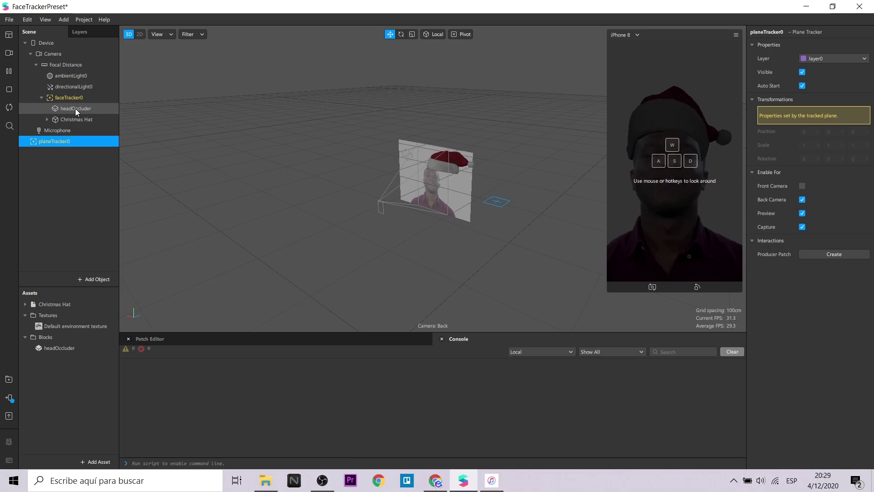
pyautogui.click(69, 97)
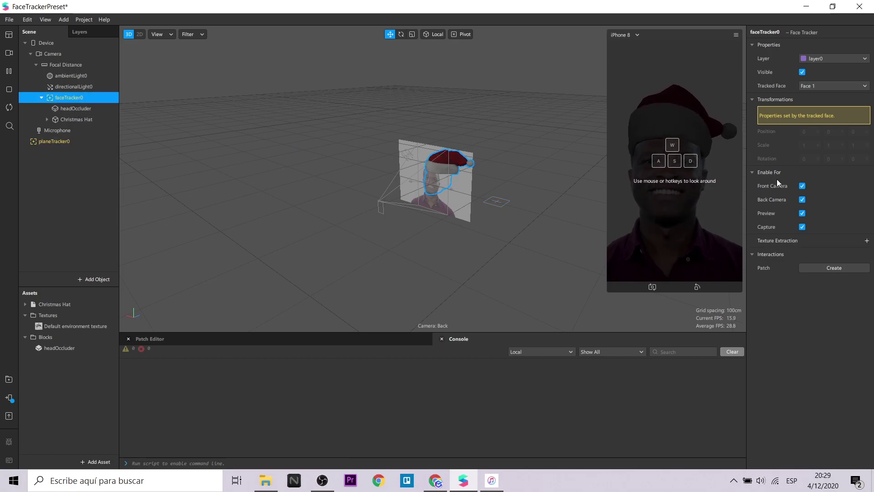
pyautogui.click(802, 201)
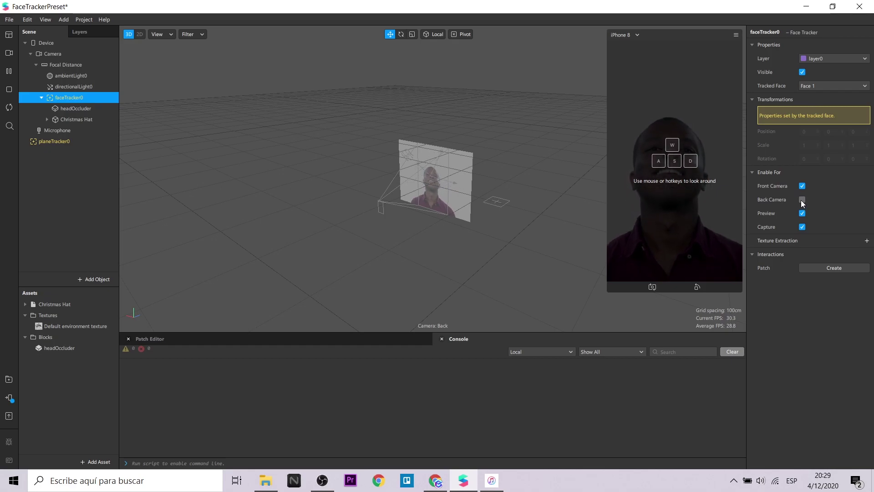
pyautogui.click(654, 287)
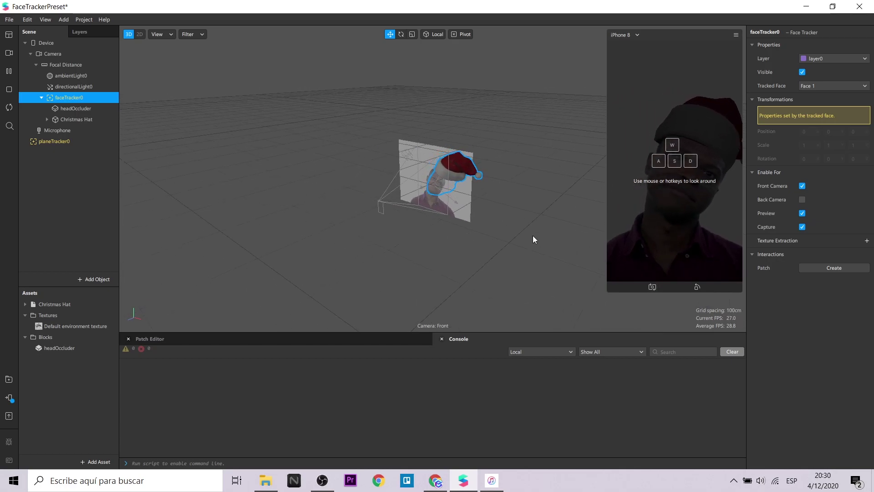
pyautogui.click(552, 237)
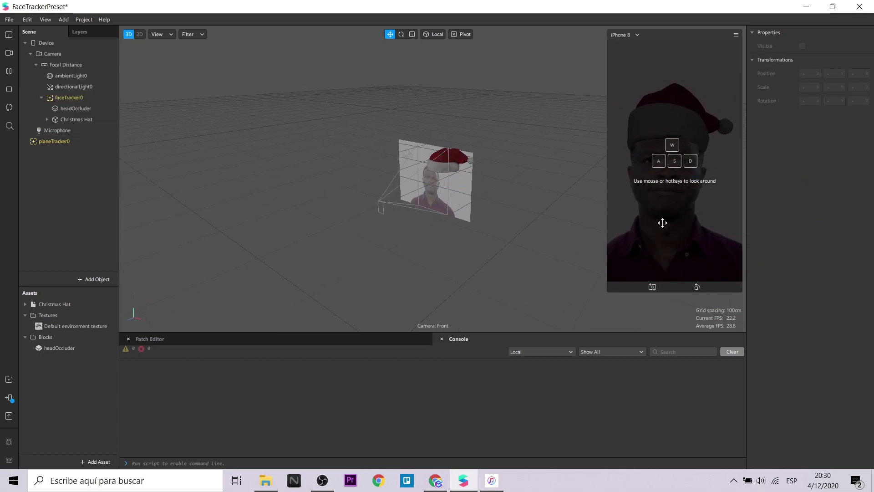
# Step: With planeTracker0 selected, import the Cube Primitive from the AR Library's 3D Shapes collection
pyautogui.moveTo(42, 142); pyautogui.dragTo(78, 150)
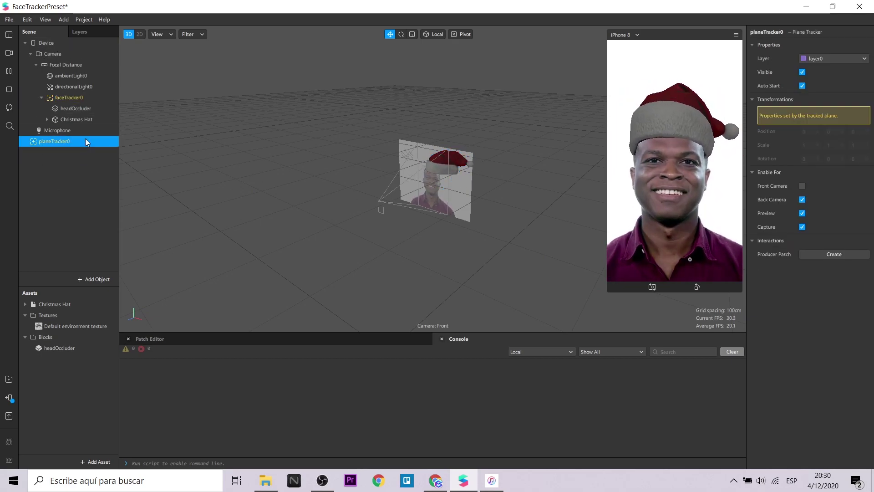
pyautogui.click(9, 397)
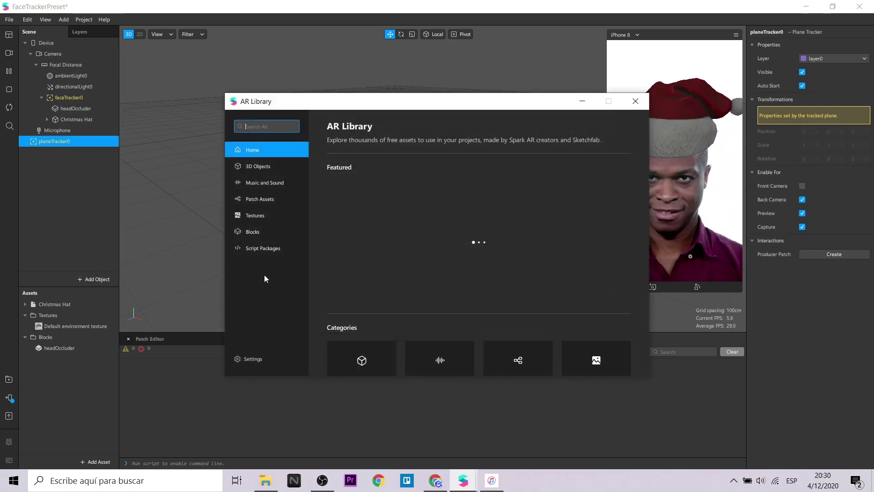
pyautogui.click(404, 216)
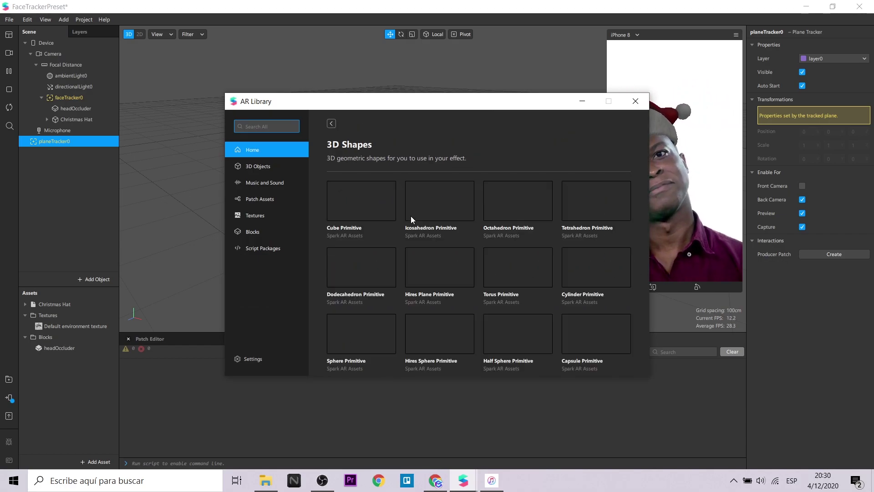
pyautogui.click(381, 200)
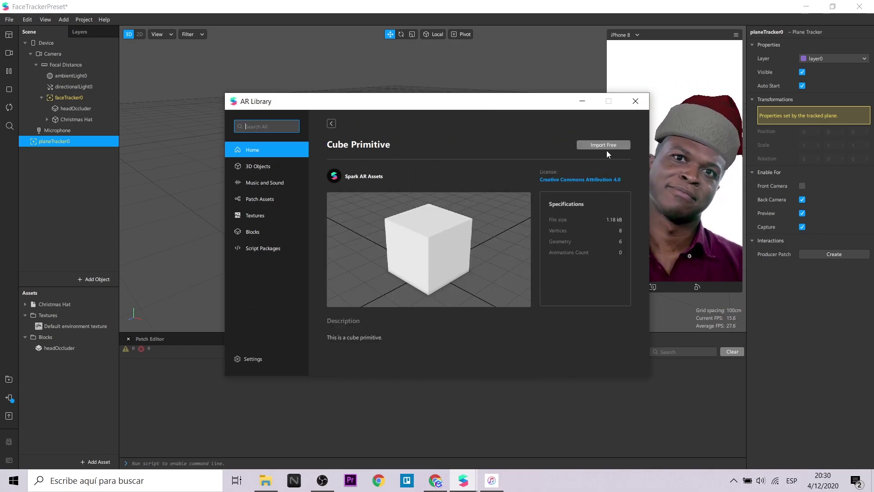
pyautogui.click(612, 145)
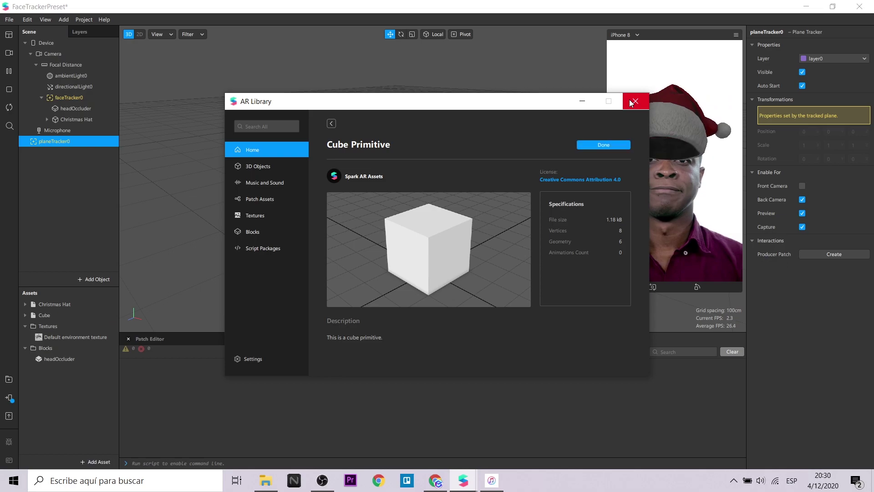
# Step: Place the imported Cube under planeTracker0 and check it in both the back and front camera previews
pyautogui.click(635, 102)
pyautogui.moveTo(44, 315); pyautogui.dragTo(65, 143)
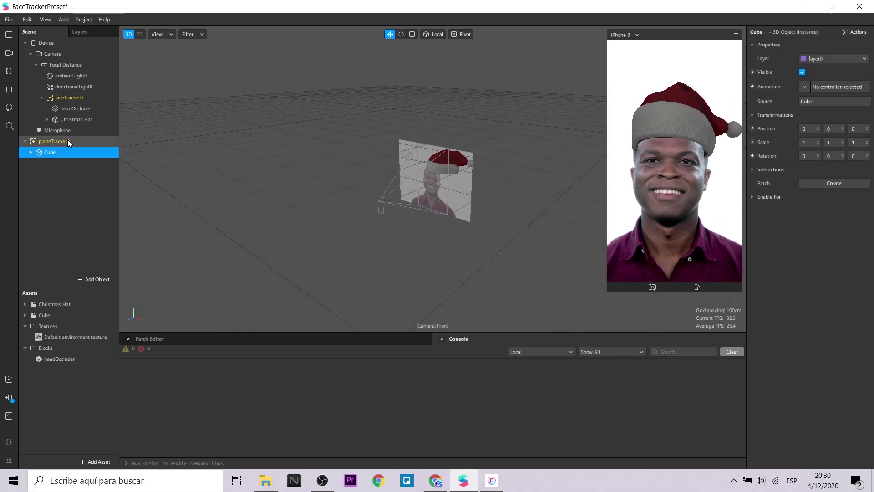
pyautogui.click(652, 287)
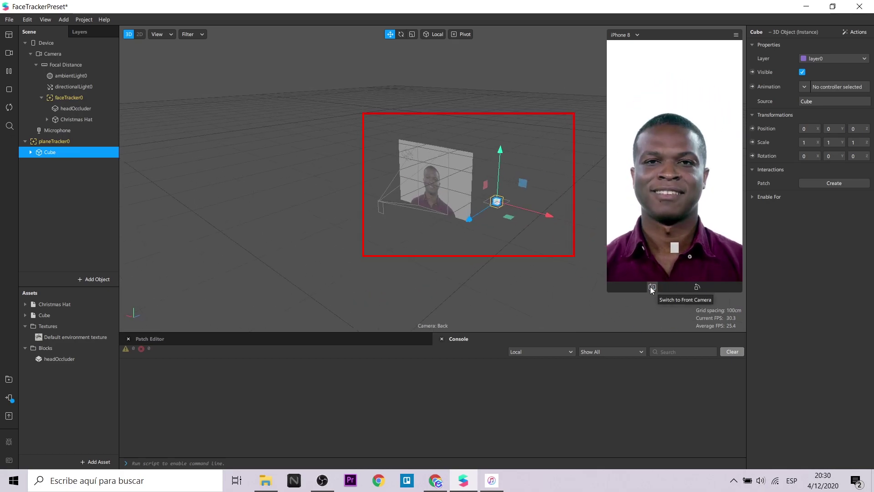
pyautogui.click(652, 287)
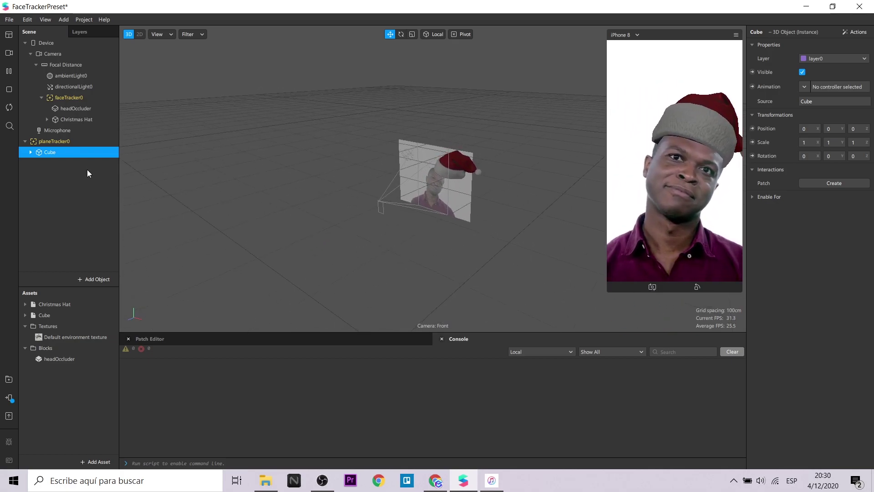
# Step: With planeTracker0 selected, search the AR Library for "christmas tree" and show the result filters
pyautogui.keyDown('ctrl'); pyautogui.click(37, 141); pyautogui.keyUp('ctrl')
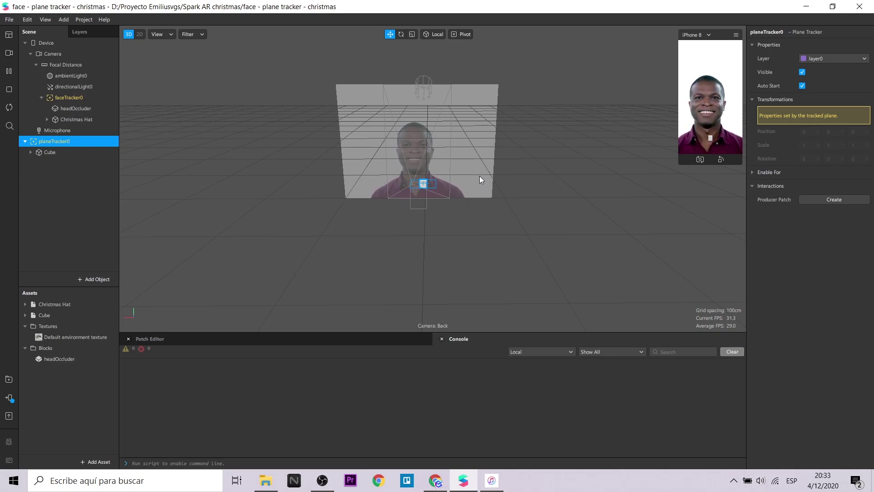
pyautogui.click(9, 380)
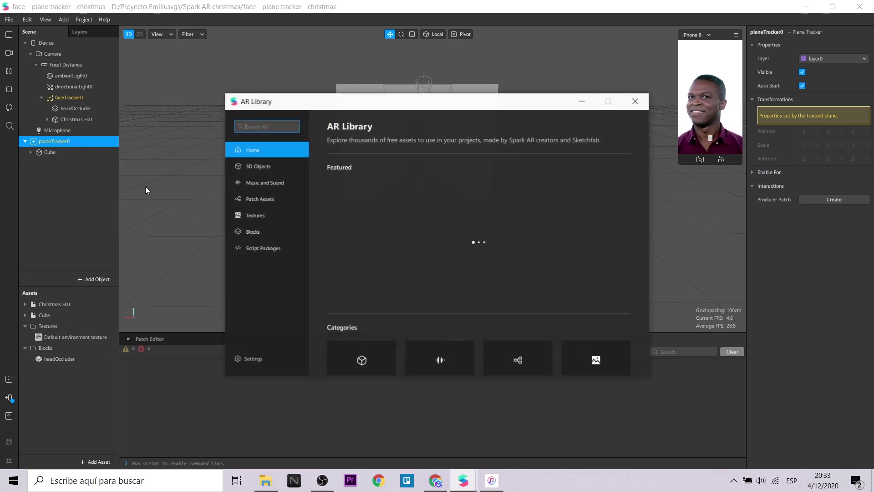
pyautogui.write('christmas tree')
pyautogui.press('Return')
pyautogui.click(603, 152)
pyautogui.scroll(-3, 545, 246)
pyautogui.scroll(-5, 544, 246)
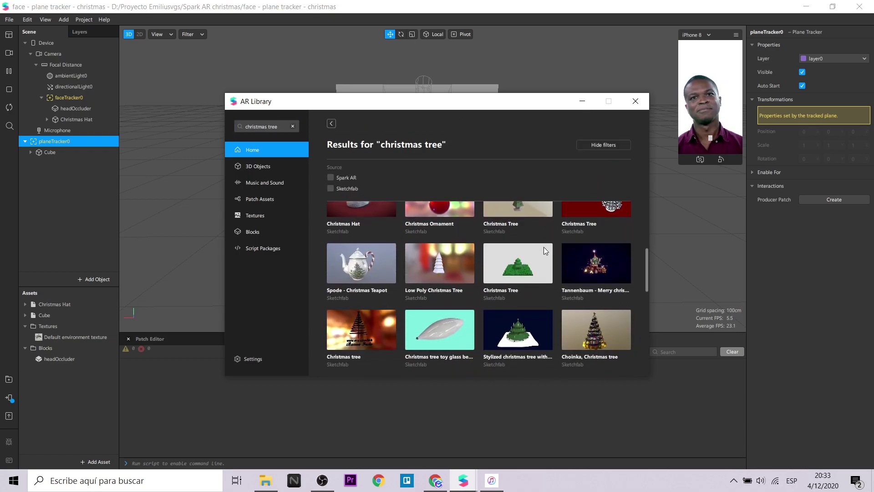
# Step: Examine several models among the "christmas tree" results, comparing their detail pages to find a suitable tree
pyautogui.click(606, 230)
pyautogui.click(331, 124)
pyautogui.scroll(-5, 525, 347)
pyautogui.click(542, 202)
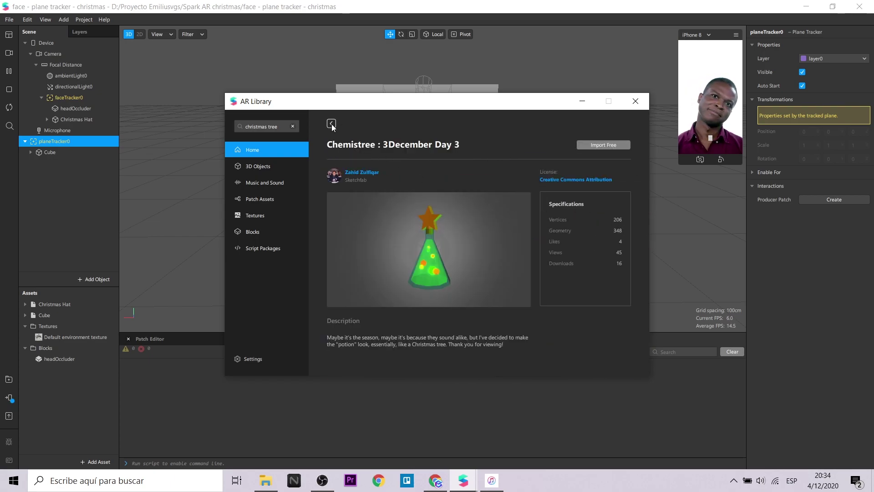
pyautogui.click(332, 127)
pyautogui.scroll(-5, 566, 326)
pyautogui.click(361, 347)
pyautogui.click(332, 124)
pyautogui.scroll(-5, 508, 297)
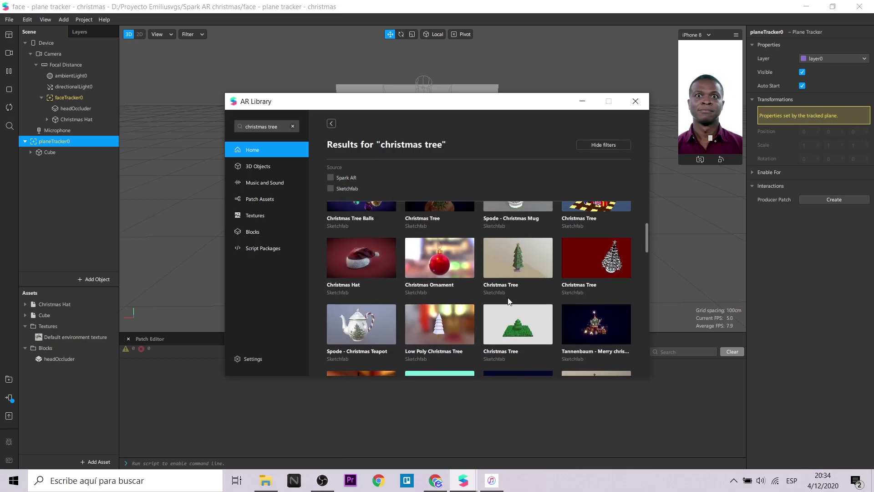
pyautogui.scroll(-2, 521, 262)
# Step: Import the free Sketchfab Christmas Tree model with red ornaments and close the AR Library
pyautogui.click(521, 262)
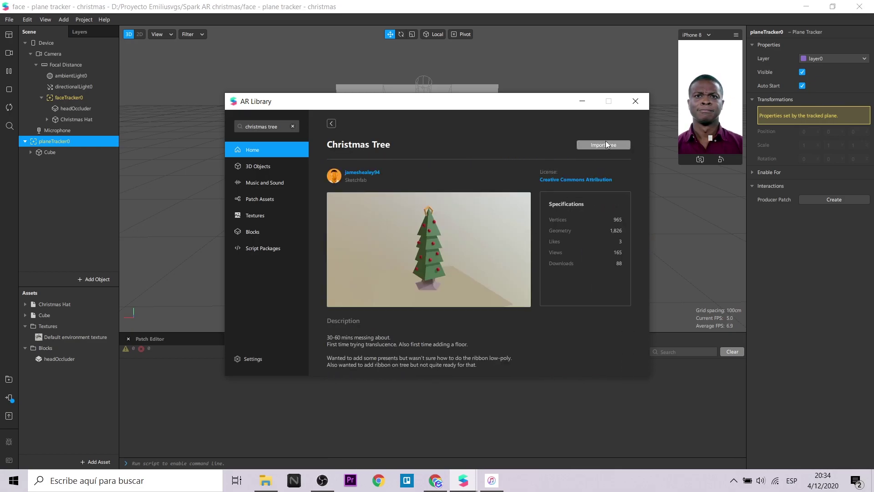
pyautogui.click(604, 145)
pyautogui.click(636, 101)
# Step: Replace the Cube under planeTracker0 with the imported Christmas Tree
pyautogui.moveTo(61, 327); pyautogui.dragTo(71, 139)
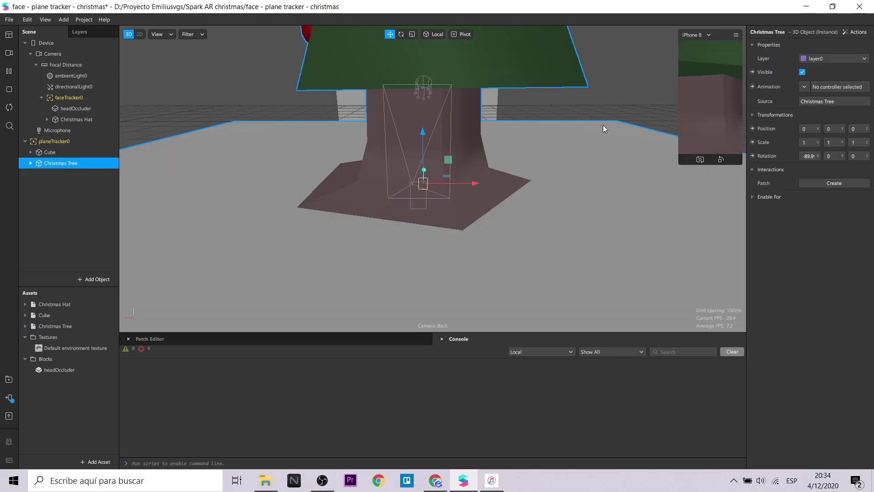
pyautogui.click(74, 152)
pyautogui.press('Delete')
# Step: Set the Christmas Tree's scale to 0.2 on X, Y and Z and check both camera previews
pyautogui.click(64, 153)
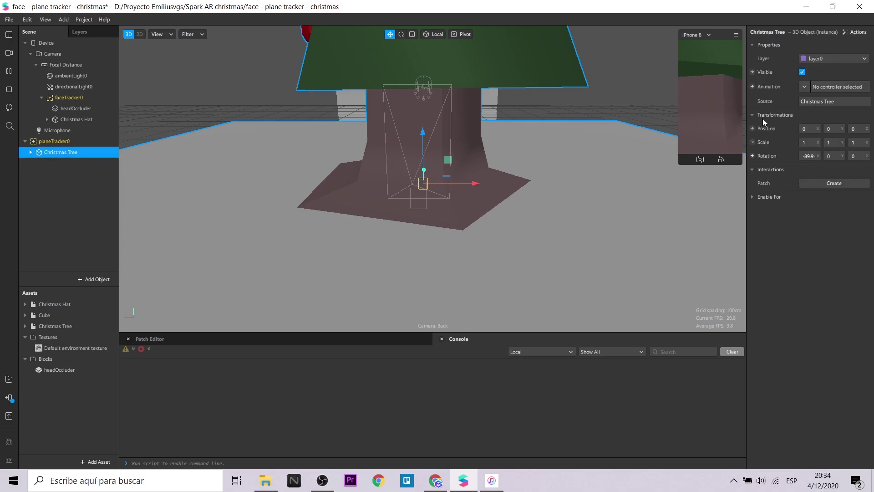
pyautogui.write('.4')
pyautogui.press('Return')
pyautogui.click(812, 143)
pyautogui.write('0.2')
pyautogui.click(834, 142)
pyautogui.write('0.2')
pyautogui.click(861, 144)
pyautogui.write('0.2')
pyautogui.press('Return')
pyautogui.click(702, 160)
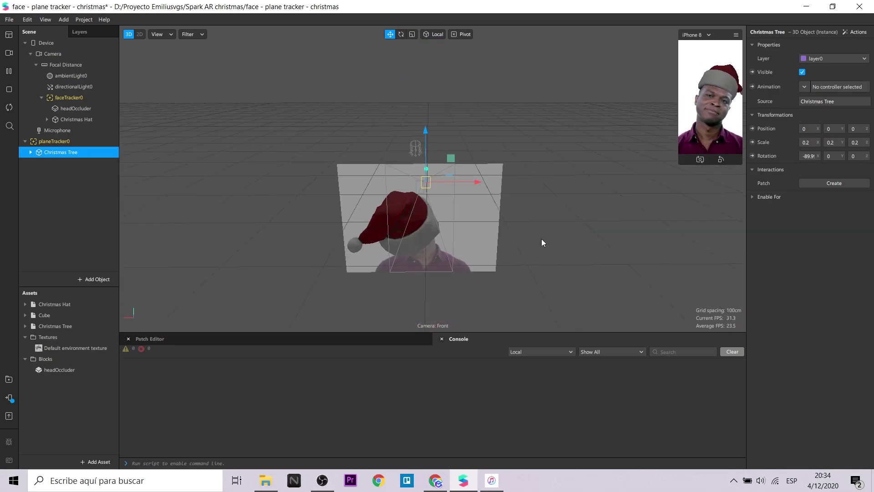
pyautogui.click(702, 158)
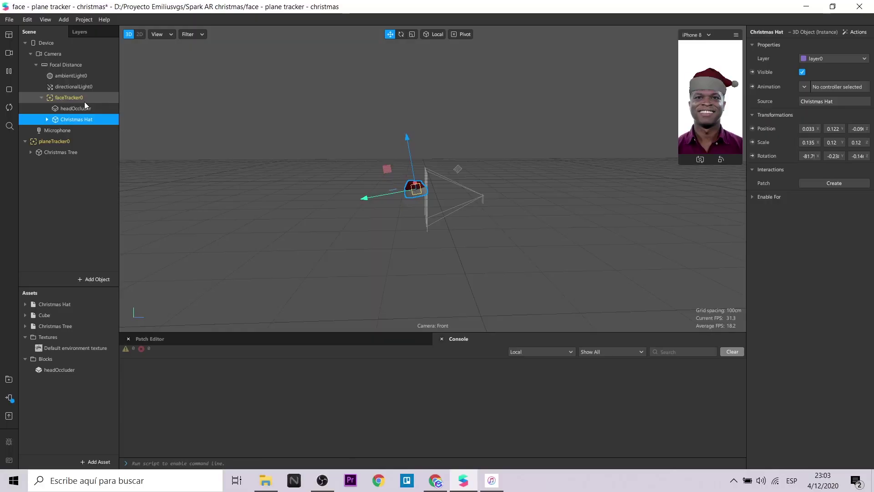
# Step: Add a Face Mesh under faceTracker0 and assign it a new material
pyautogui.click(84, 101)
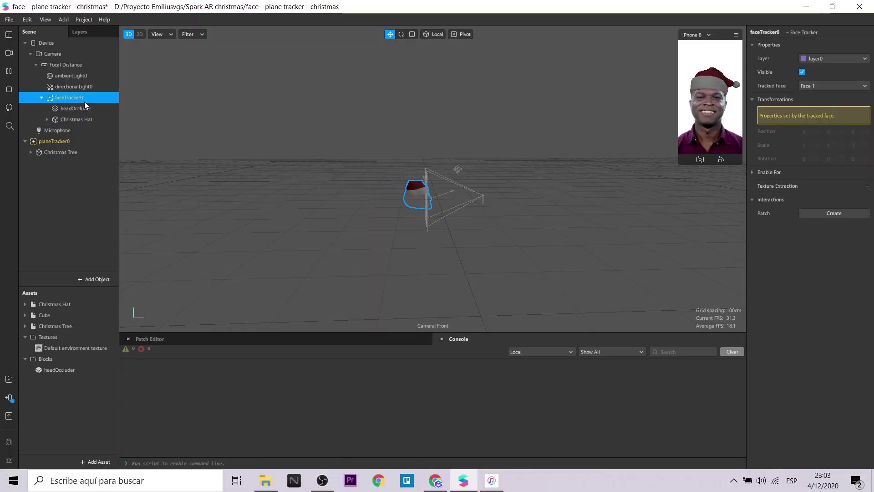
pyautogui.rightClick(84, 102)
pyautogui.moveTo(141, 113)
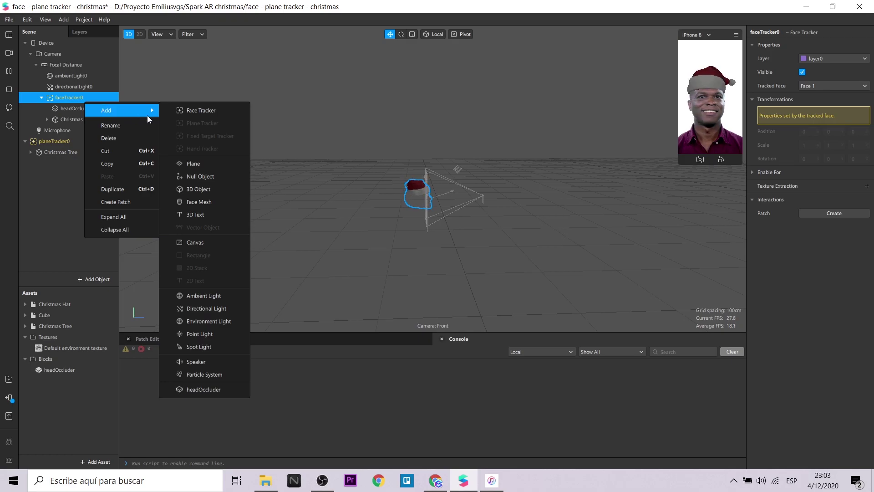
pyautogui.click(229, 200)
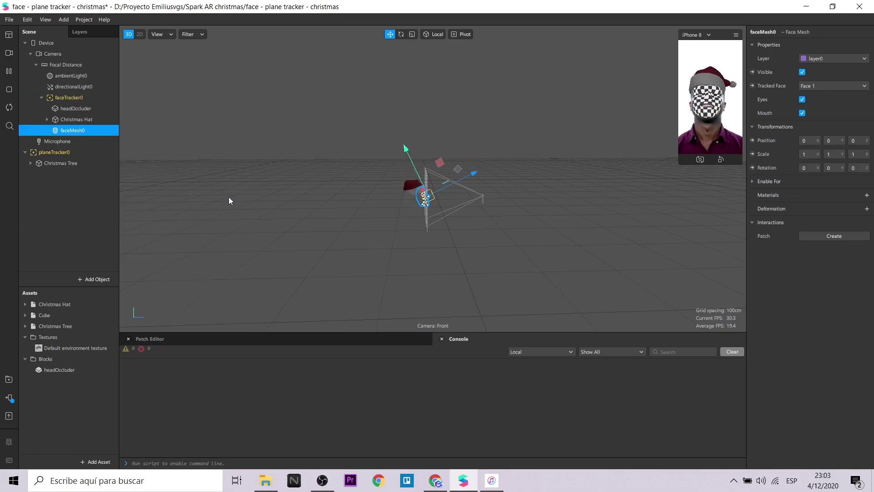
pyautogui.click(867, 195)
pyautogui.click(844, 300)
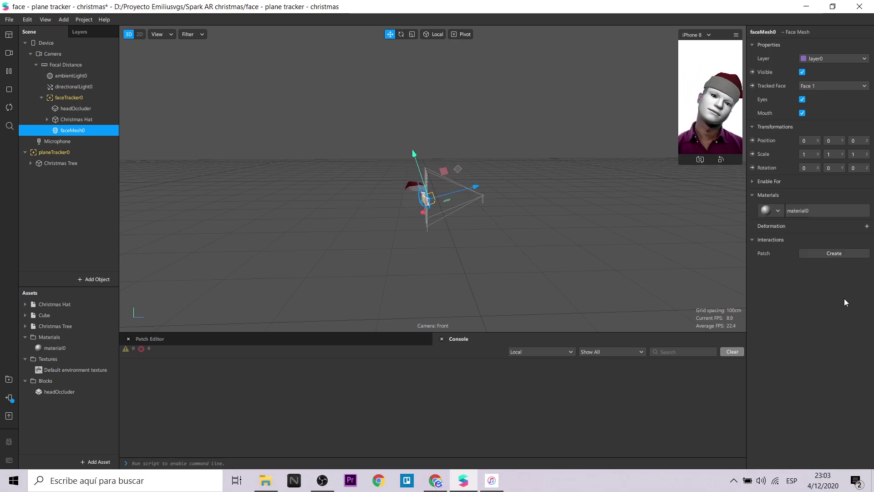
# Step: Change the shader type of the face mesh's material0 to Retouching
pyautogui.click(70, 349)
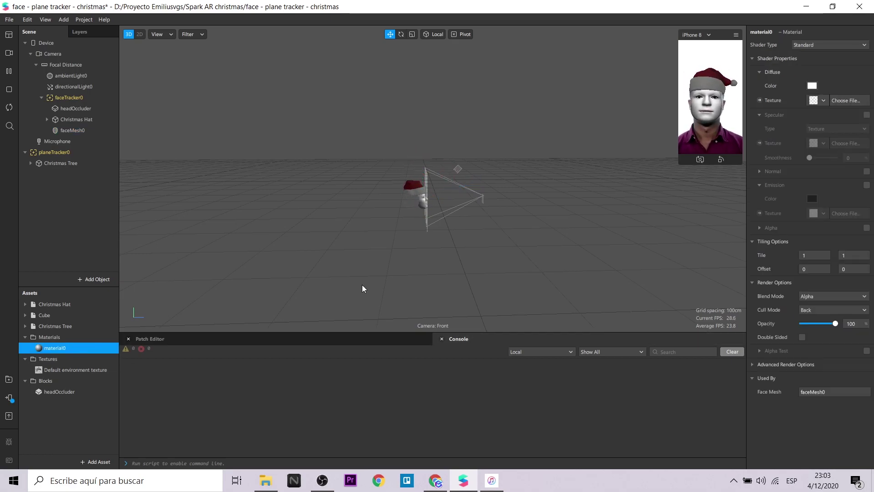
pyautogui.click(840, 46)
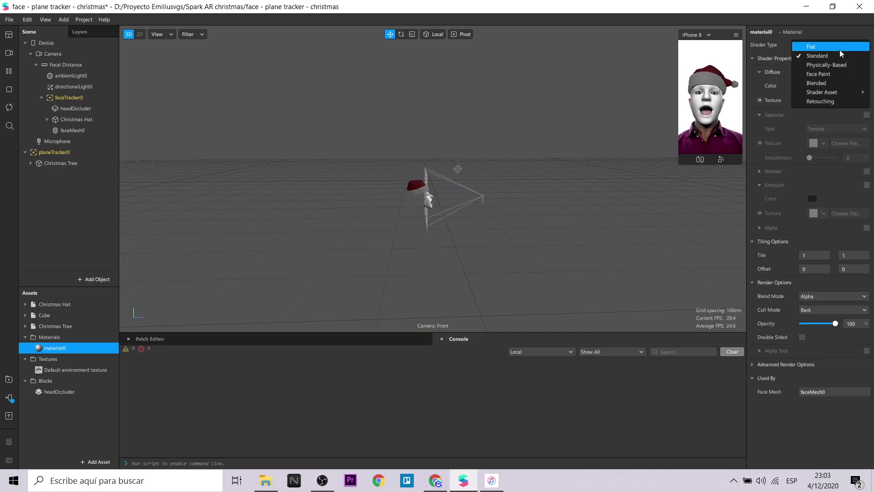
pyautogui.click(818, 101)
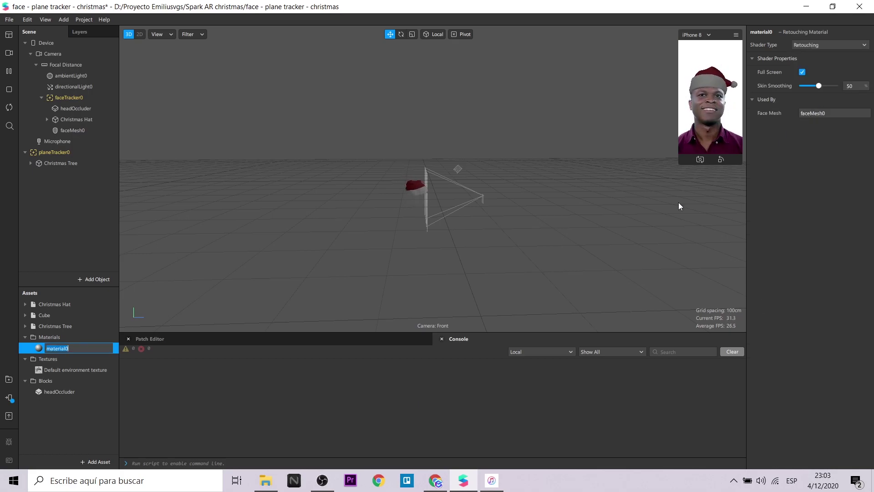
# Step: Create a patch for the Christmas Tree's 3D Position in the Patch Editor and move it to the far right of the graph
pyautogui.click(50, 163)
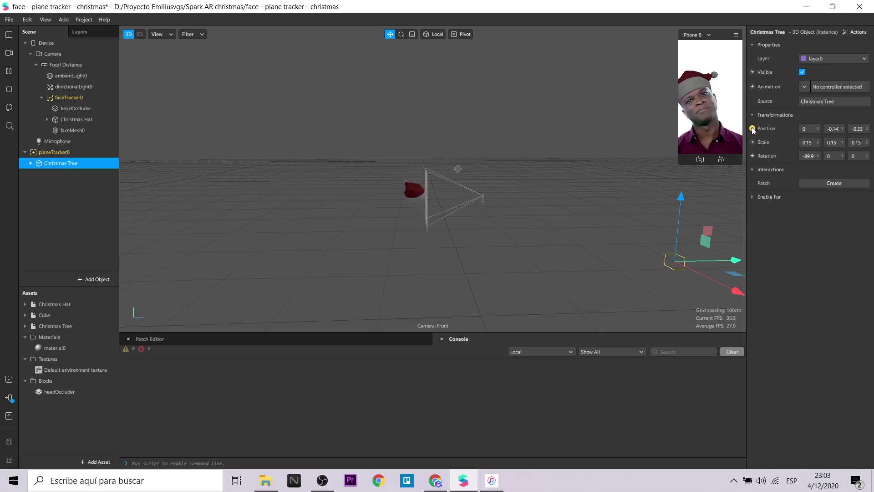
pyautogui.click(320, 340)
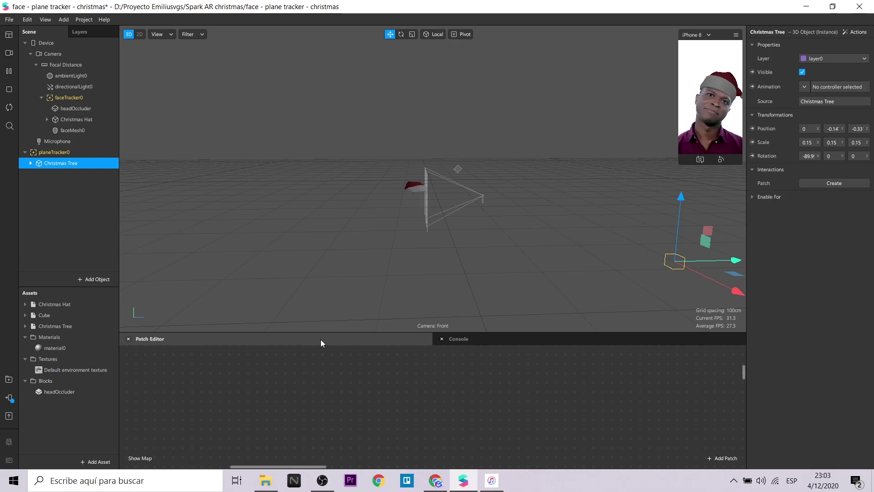
pyautogui.click(752, 129)
pyautogui.moveTo(476, 413); pyautogui.dragTo(677, 377)
# Step: Add a Screen Pan patch on the left side of the patch graph
pyautogui.click(225, 396)
pyautogui.rightClick(225, 392)
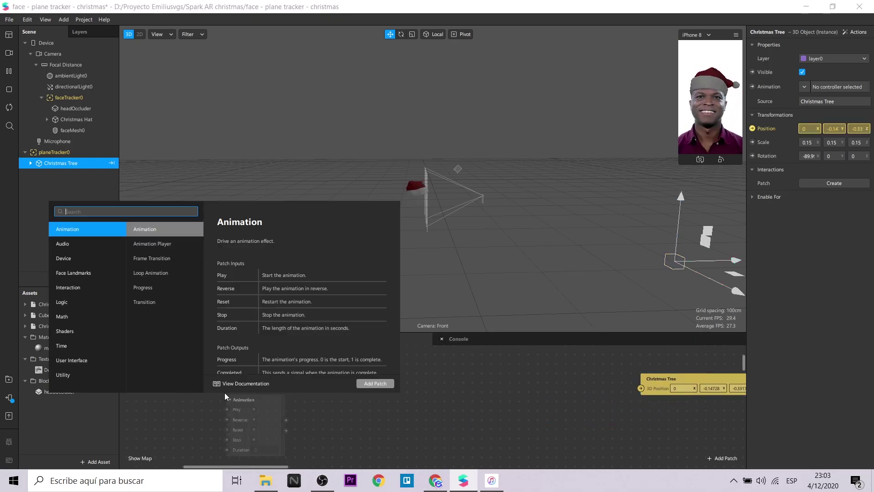
pyautogui.write('scree')
pyautogui.click(363, 386)
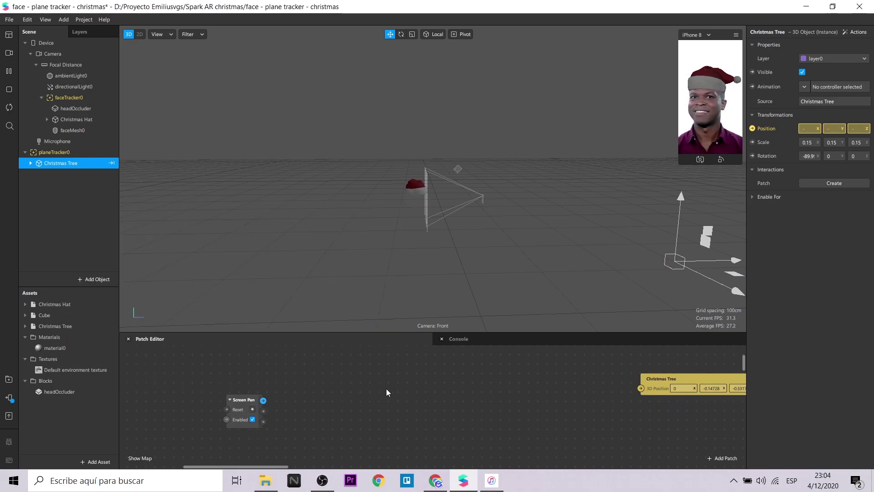
# Step: Add a Divide patch beside Screen Pan and connect Screen Pan's second output to its First Value
pyautogui.rightClick(404, 389)
pyautogui.write('div')
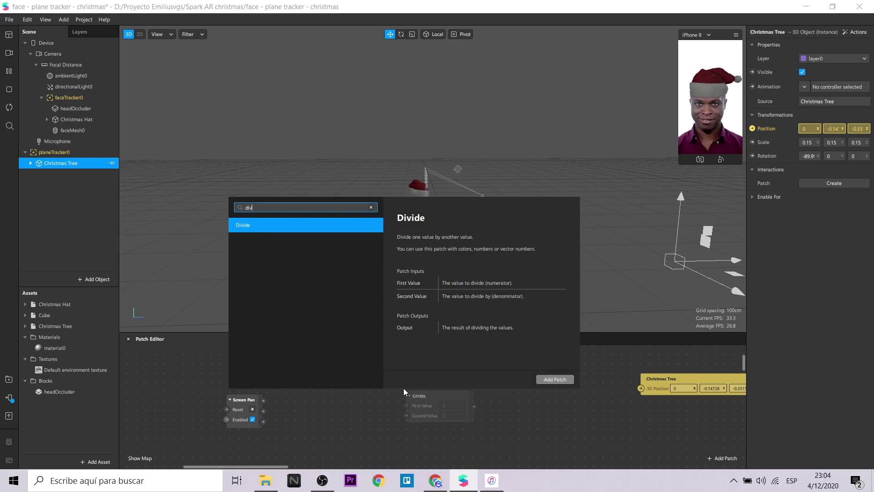
pyautogui.press('Return')
pyautogui.moveTo(424, 395); pyautogui.dragTo(350, 406)
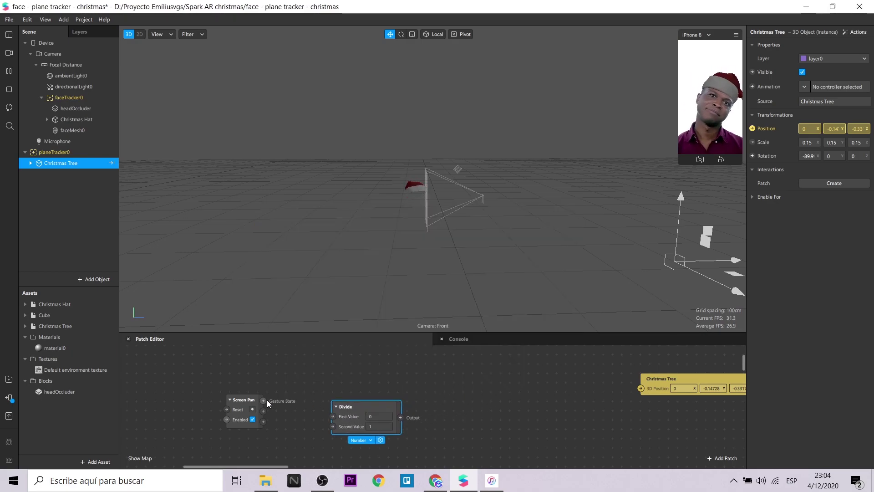
pyautogui.moveTo(263, 411); pyautogui.dragTo(336, 417)
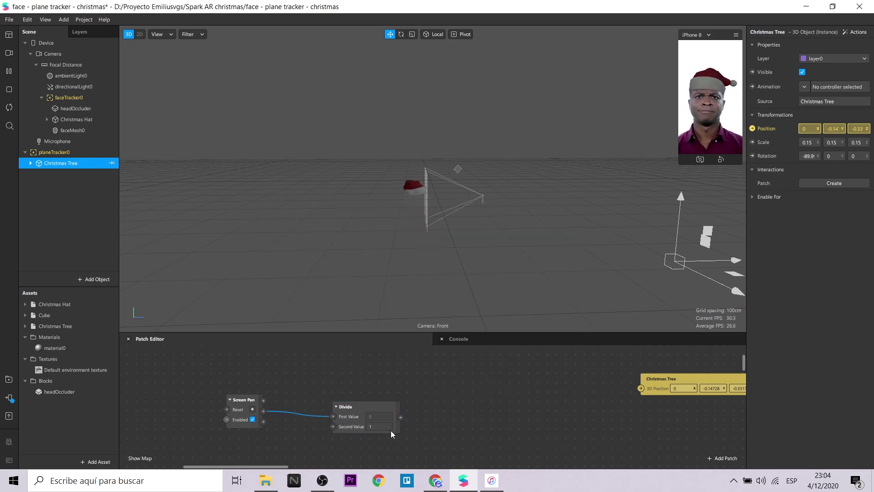
# Step: Set the Divide patch's Second Value to 700 and move the patch closer to Screen Pan
pyautogui.click(359, 427)
pyautogui.write('700')
pyautogui.press('Return')
pyautogui.click(453, 421)
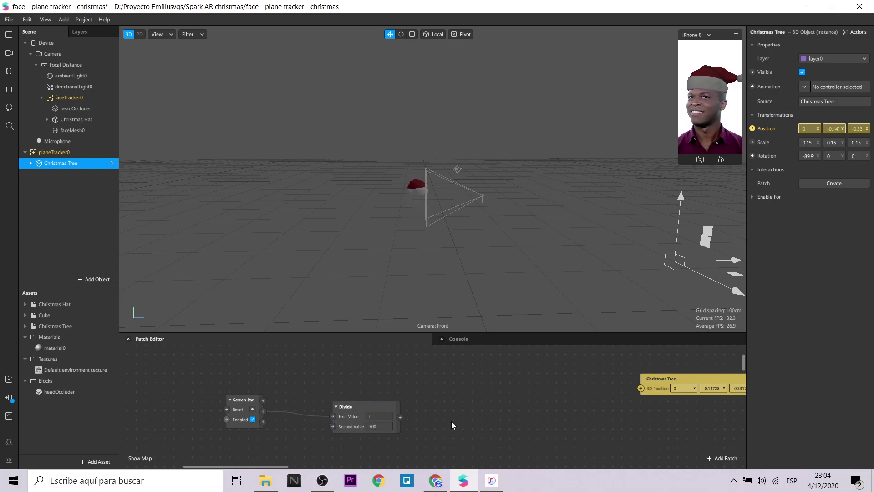
pyautogui.moveTo(370, 406); pyautogui.dragTo(341, 387)
# Step: Add an Unpack patch and position it between Divide and the Christmas Tree's position patch
pyautogui.click(419, 395)
pyautogui.doubleClick(419, 394)
pyautogui.write('y')
pyautogui.press('BackSpace')
pyautogui.write('unpack')
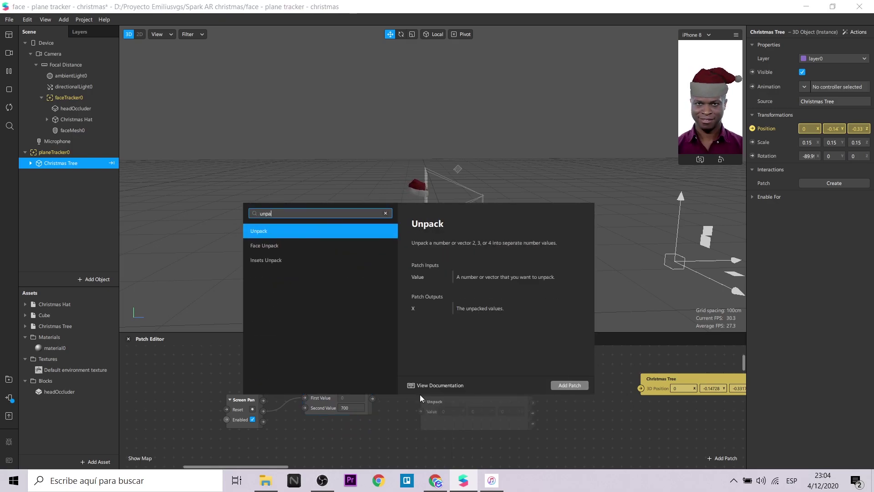
pyautogui.press('Return')
pyautogui.moveTo(435, 404); pyautogui.dragTo(464, 381)
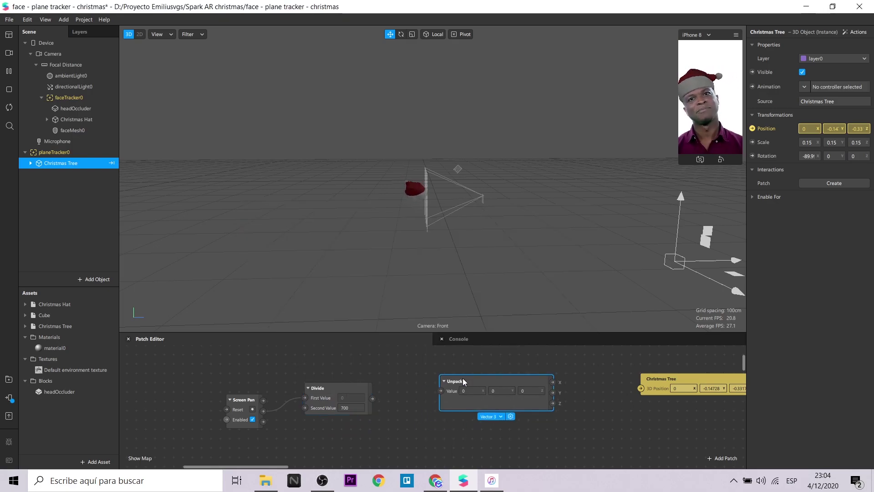
# Step: Change the Unpack patch to Vector 2, connect the Divide output to its Value and align it with Divide
pyautogui.click(498, 415)
pyautogui.click(519, 438)
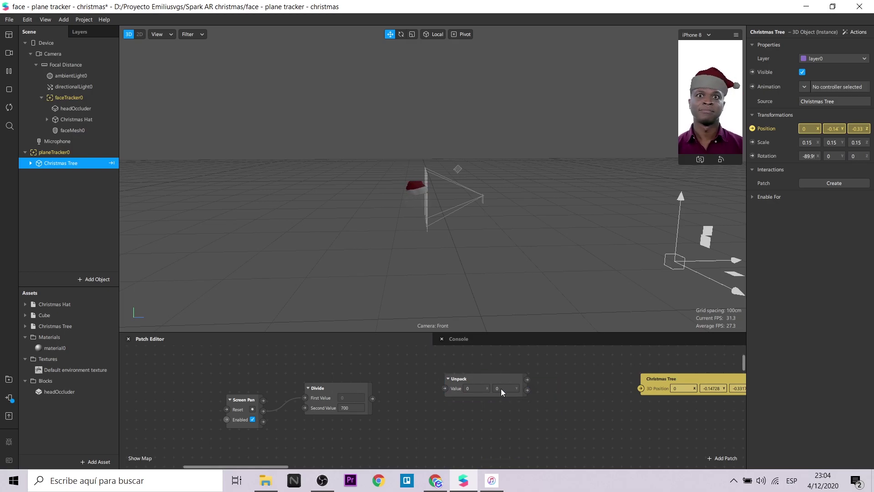
pyautogui.moveTo(487, 380); pyautogui.dragTo(485, 398)
pyautogui.moveTo(431, 406); pyautogui.dragTo(442, 385)
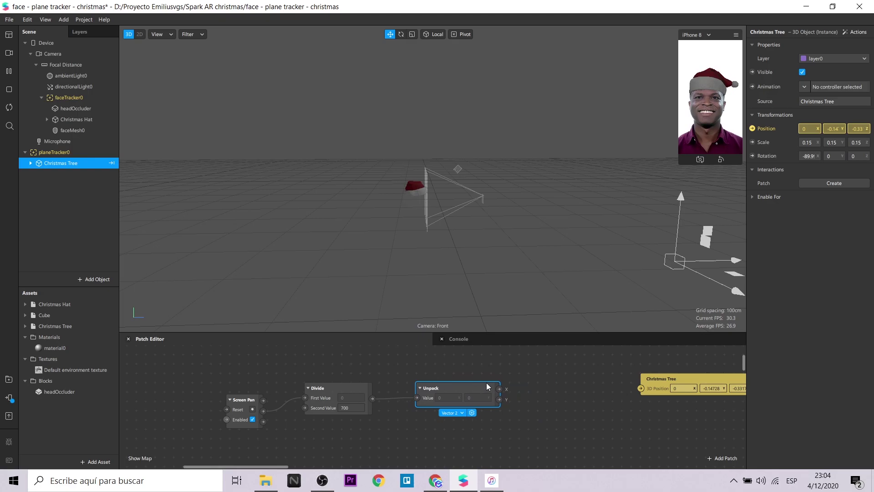
# Step: Add a Pack patch between Unpack and the Christmas Tree's position patch
pyautogui.doubleClick(528, 386)
pyautogui.write('pac')
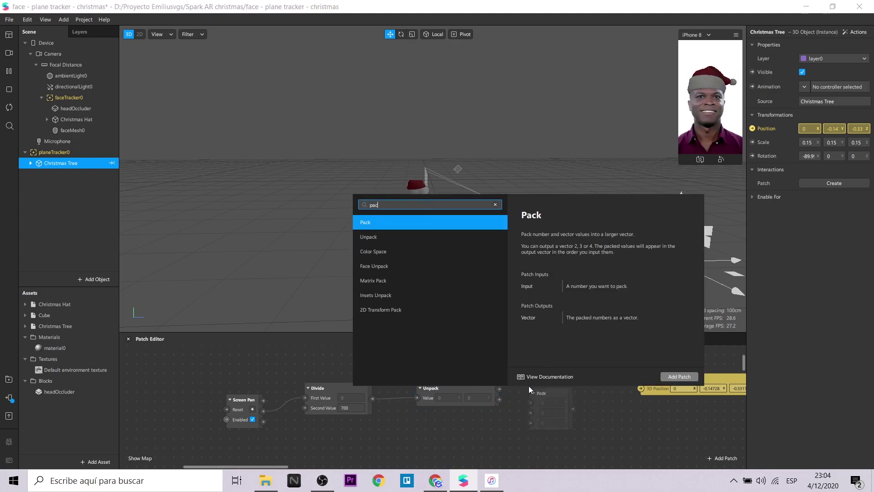
pyautogui.press('Return')
# Step: Wire Unpack's X and Y through Pack's first and third inputs into the Christmas Tree's 3D Position, and preview the back camera
pyautogui.moveTo(499, 389); pyautogui.dragTo(642, 388)
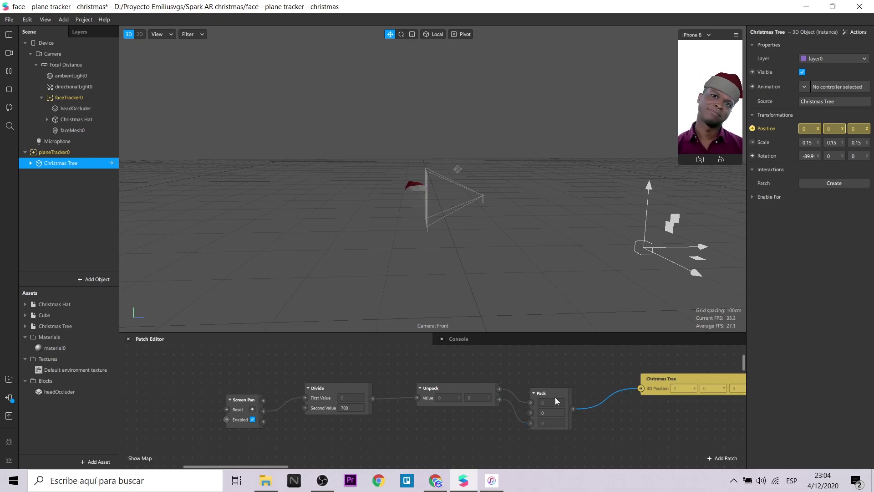
pyautogui.moveTo(558, 397); pyautogui.dragTo(561, 387)
pyautogui.click(700, 160)
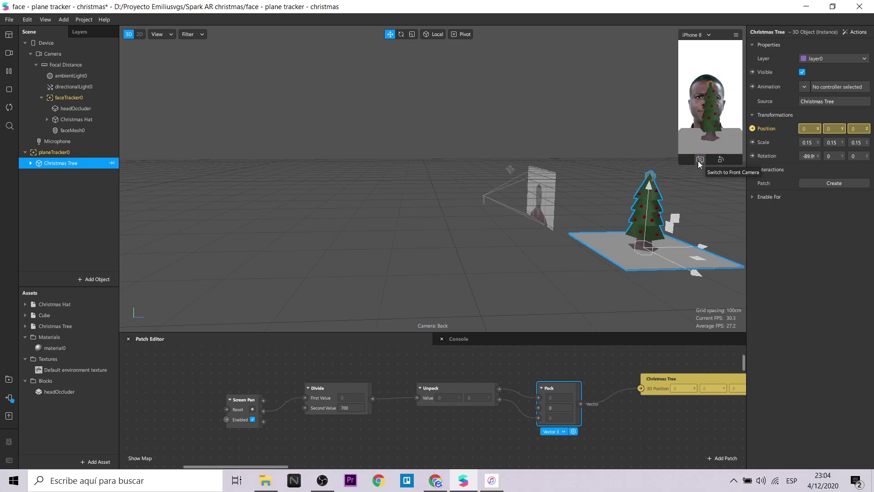
# Step: Simulate a touch in the back-camera preview and pan the Christmas Tree across the plane
pyautogui.click(738, 36)
pyautogui.click(747, 51)
pyautogui.moveTo(711, 139); pyautogui.dragTo(712, 114)
pyautogui.click(737, 36)
pyautogui.click(743, 43)
pyautogui.click(737, 36)
pyautogui.click(747, 36)
# Step: Add a Screen Pinch patch below the Screen Pan patch
pyautogui.scroll(-3, 428, 430)
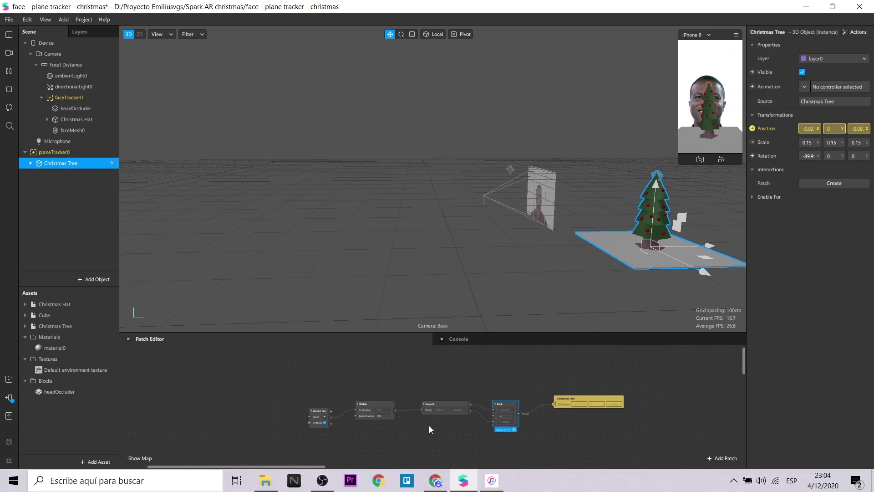
pyautogui.scroll(-2, 443, 407)
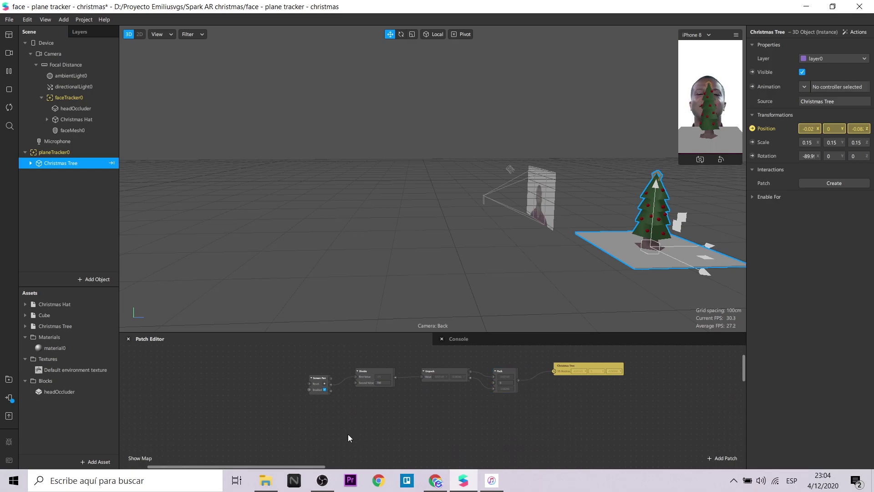
pyautogui.doubleClick(317, 430)
pyautogui.write('scre')
pyautogui.click(223, 292)
pyautogui.click(467, 417)
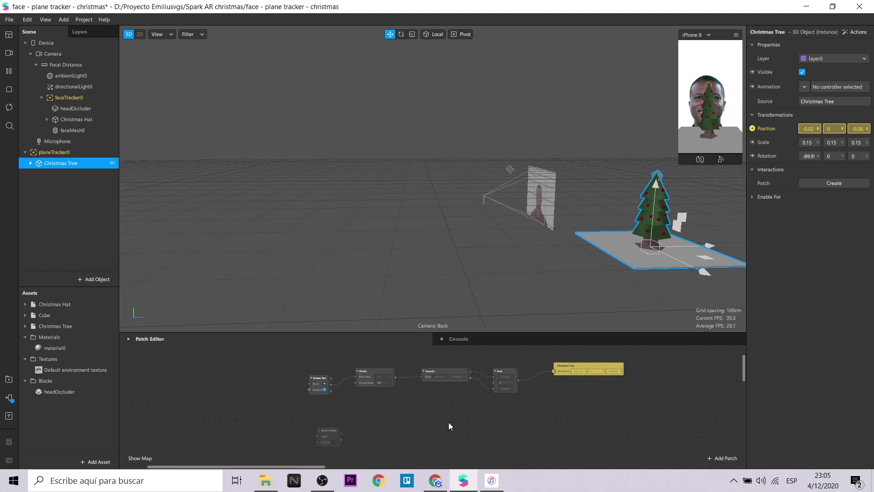
# Step: Add a Multiply patch beside Screen Pinch and connect Screen Pinch's Scale to its First Value
pyautogui.scroll(1, 369, 430)
pyautogui.doubleClick(369, 431)
pyautogui.write('mul')
pyautogui.press('Return')
pyautogui.moveTo(384, 435); pyautogui.dragTo(388, 410)
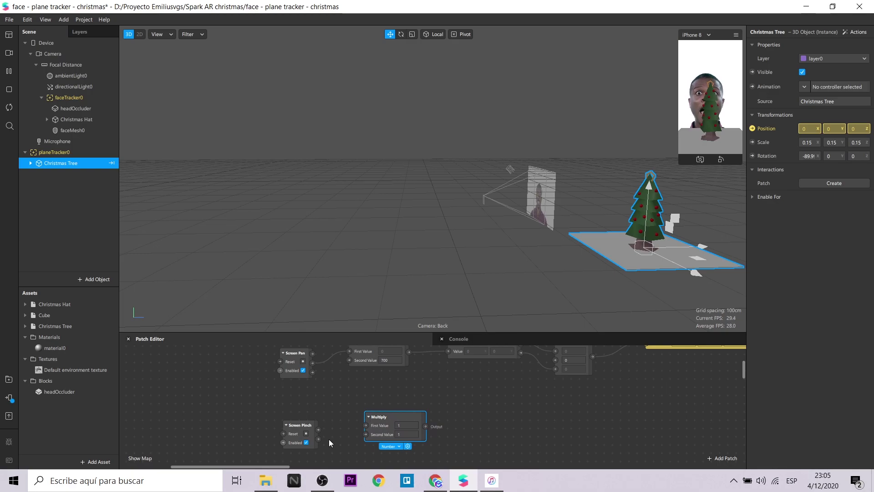
pyautogui.moveTo(318, 438); pyautogui.dragTo(366, 425)
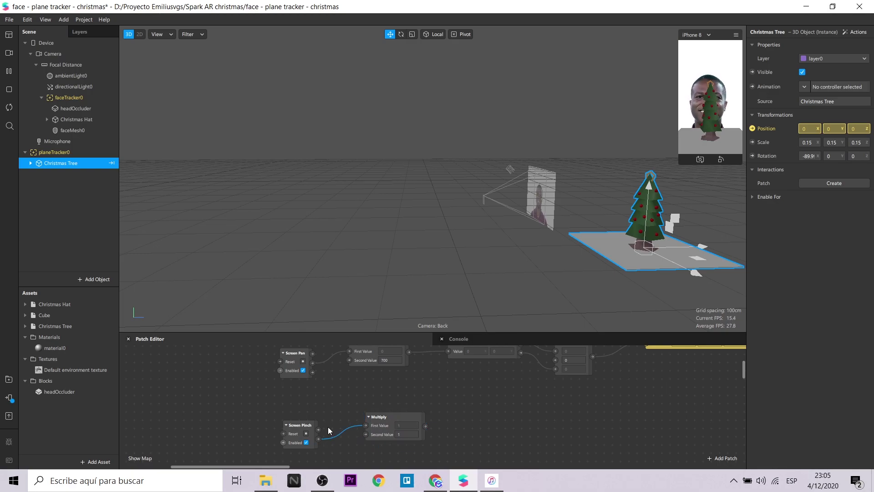
# Step: Add a Pack patch beside Multiply and connect Multiply's output to its third input
pyautogui.doubleClick(493, 415)
pyautogui.write('pack')
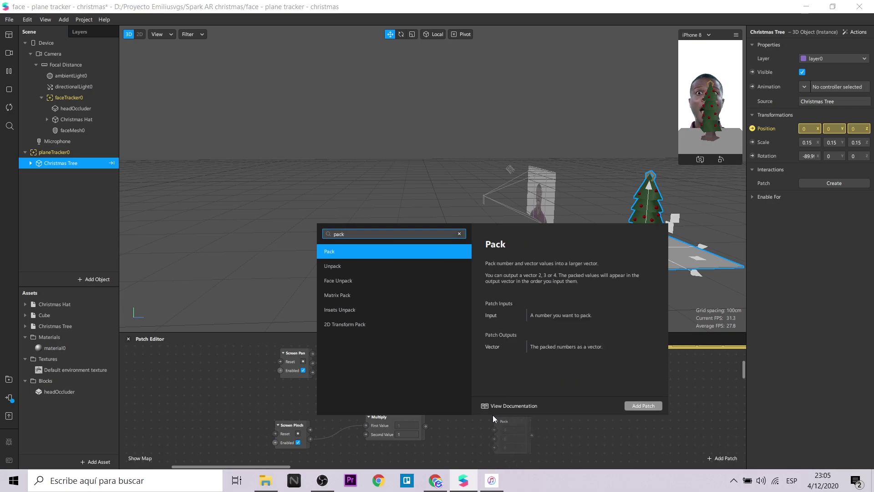
pyautogui.click(656, 403)
pyautogui.moveTo(521, 425); pyautogui.dragTo(473, 418)
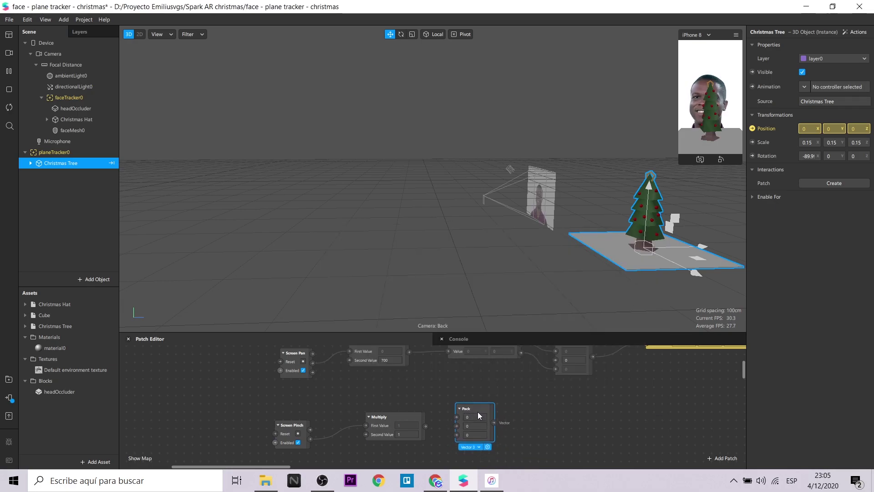
pyautogui.moveTo(455, 434); pyautogui.dragTo(440, 432)
pyautogui.click(432, 444)
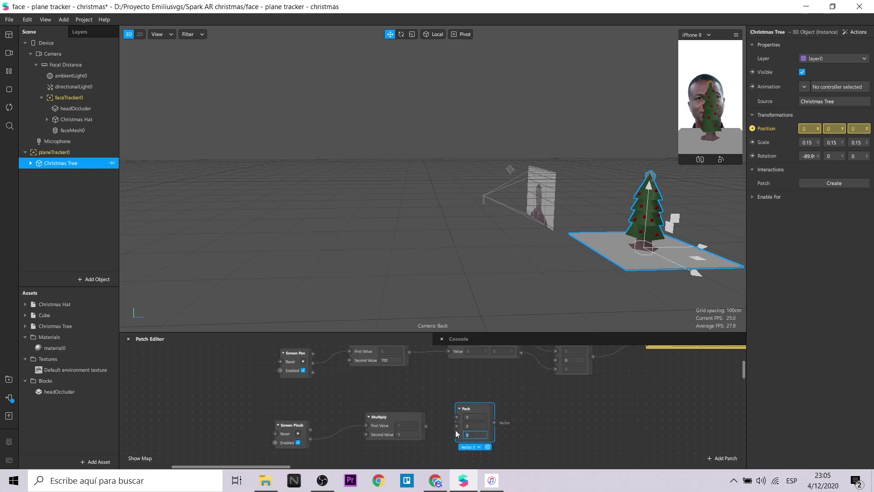
pyautogui.moveTo(454, 431); pyautogui.dragTo(457, 434)
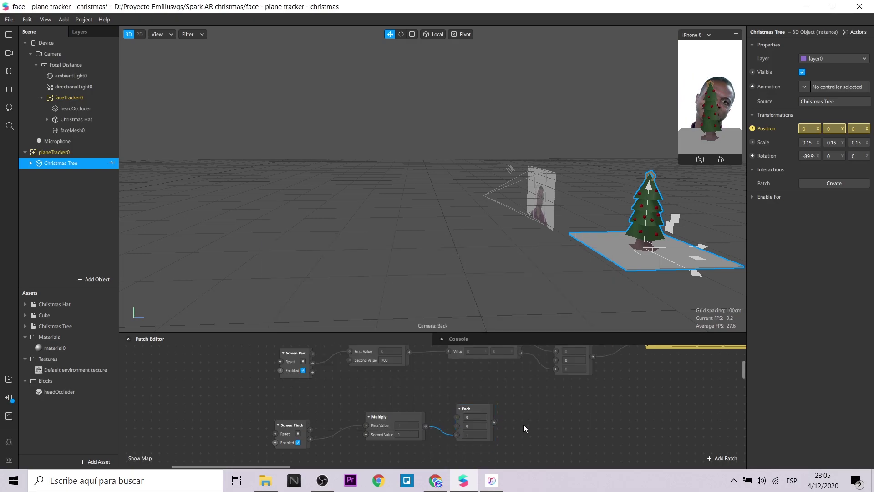
pyautogui.click(542, 423)
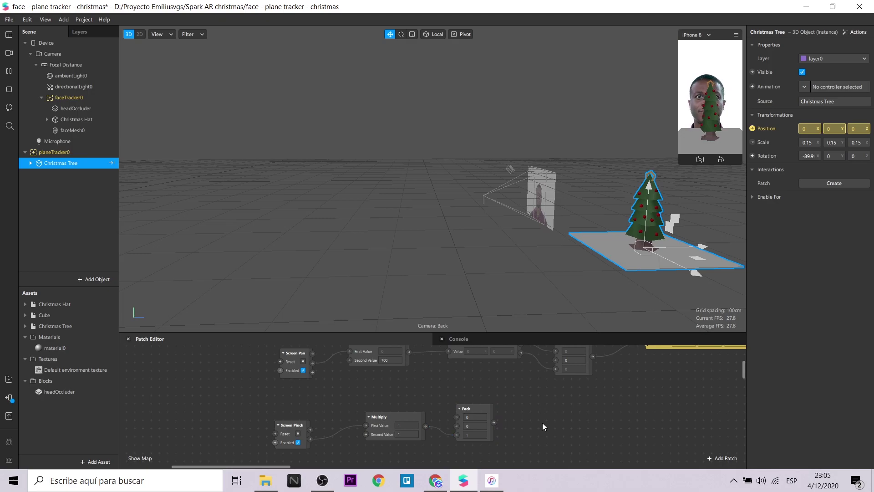
# Step: Create a 3D Scale patch for the Christmas Tree and connect the new Pack's Vector output to it
pyautogui.click(753, 142)
pyautogui.moveTo(508, 410); pyautogui.dragTo(552, 422)
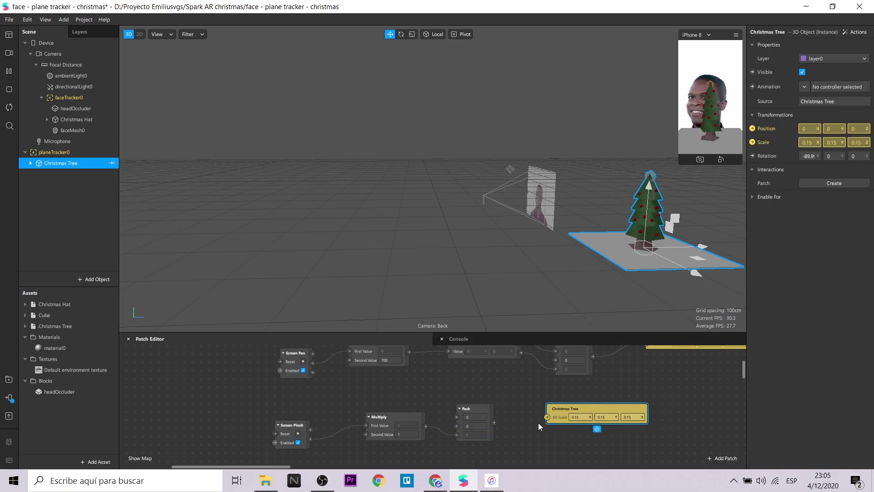
pyautogui.moveTo(494, 422); pyautogui.dragTo(546, 416)
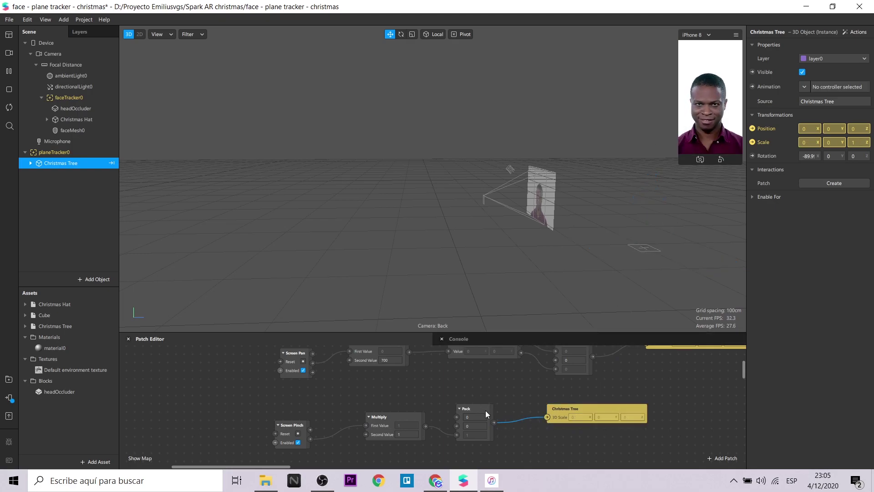
# Step: Try a Second Value of 0 in the Multiply patch
pyautogui.click(471, 420)
pyautogui.moveTo(406, 434); pyautogui.dragTo(385, 436)
pyautogui.write('0')
pyautogui.press('Return')
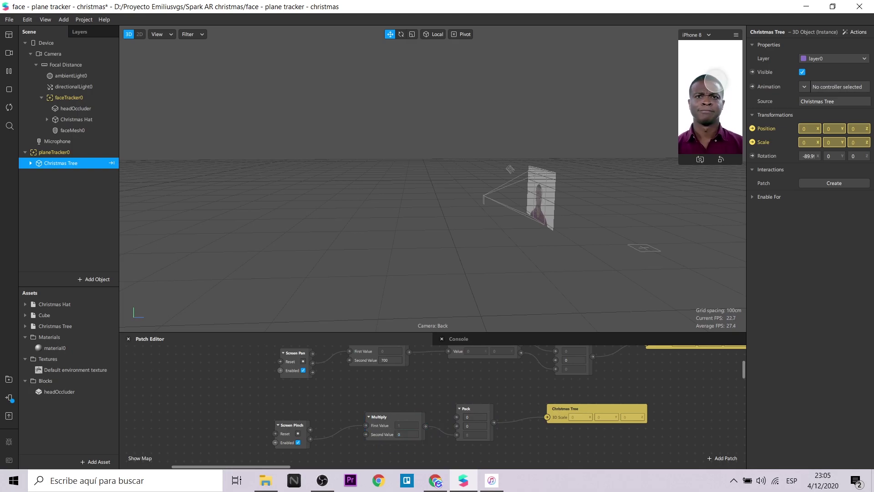
pyautogui.click(646, 146)
# Step: Try 1 for the scale Pack's first two inputs and for Multiply's Second Value
pyautogui.click(474, 426)
pyautogui.write('1')
pyautogui.click(474, 417)
pyautogui.write('1')
pyautogui.click(446, 390)
pyautogui.moveTo(407, 434); pyautogui.dragTo(383, 430)
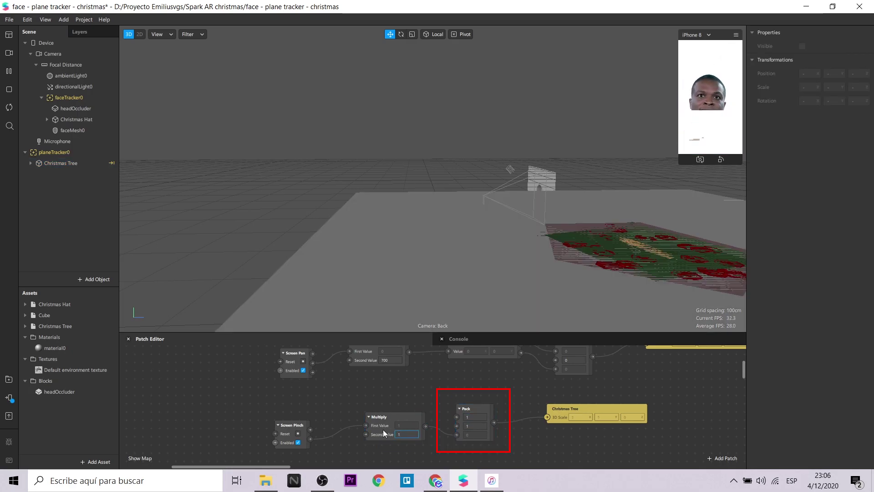
pyautogui.write('1')
pyautogui.click(434, 411)
# Step: Try 0.2 and 0.1 for the first two inputs of the scale Pack patch
pyautogui.moveTo(469, 425); pyautogui.dragTo(458, 422)
pyautogui.write('0.2')
pyautogui.press('Return')
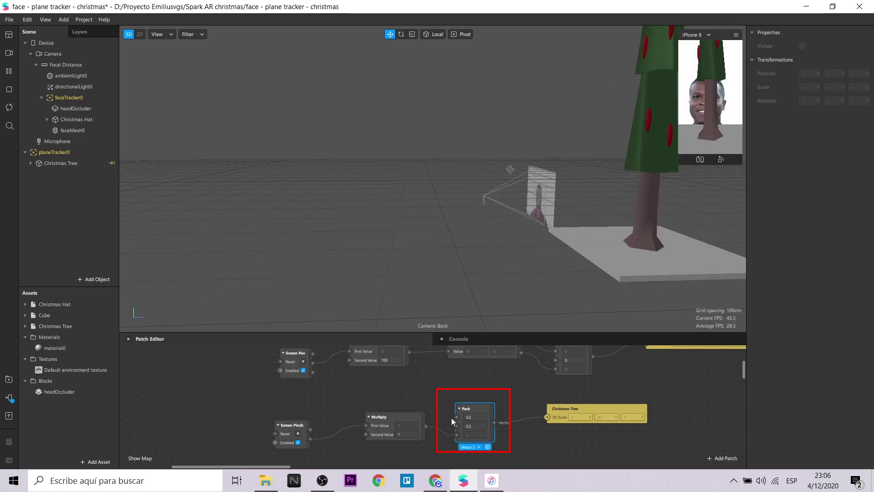
pyautogui.press('Return')
pyautogui.click(477, 429)
pyautogui.write('0')
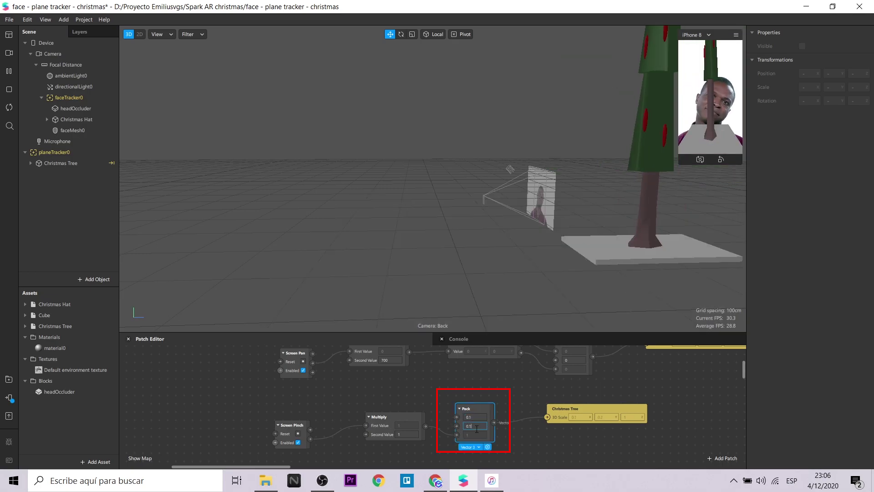
pyautogui.write('.1')
pyautogui.press('Return')
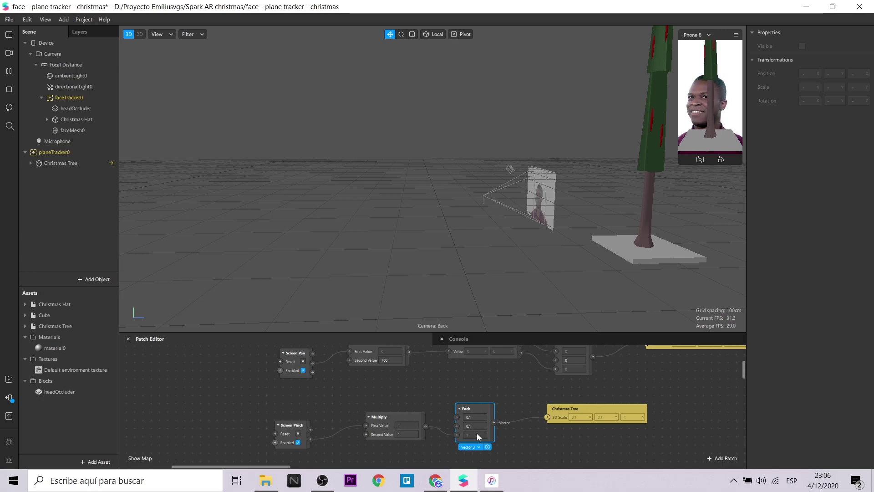
# Step: Move the scale Pack slightly away from Multiply and set Multiply's Second Value to 0.1
pyautogui.moveTo(477, 406); pyautogui.dragTo(485, 406)
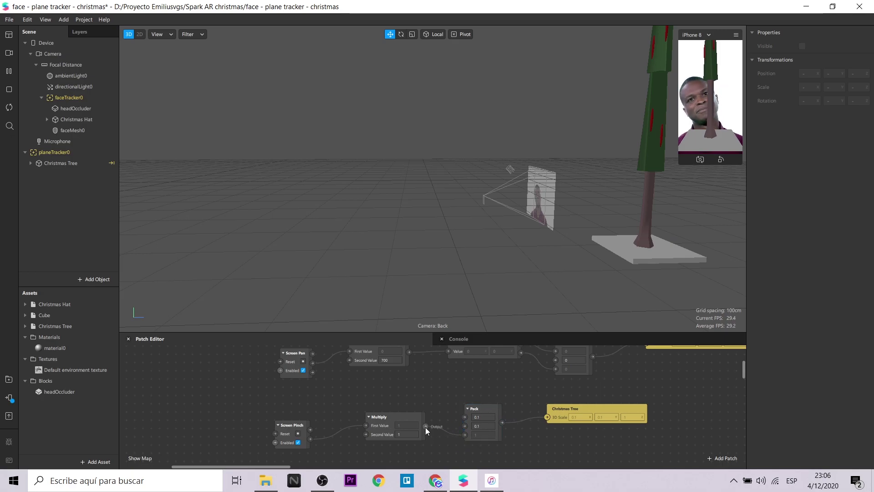
pyautogui.write('0.2')
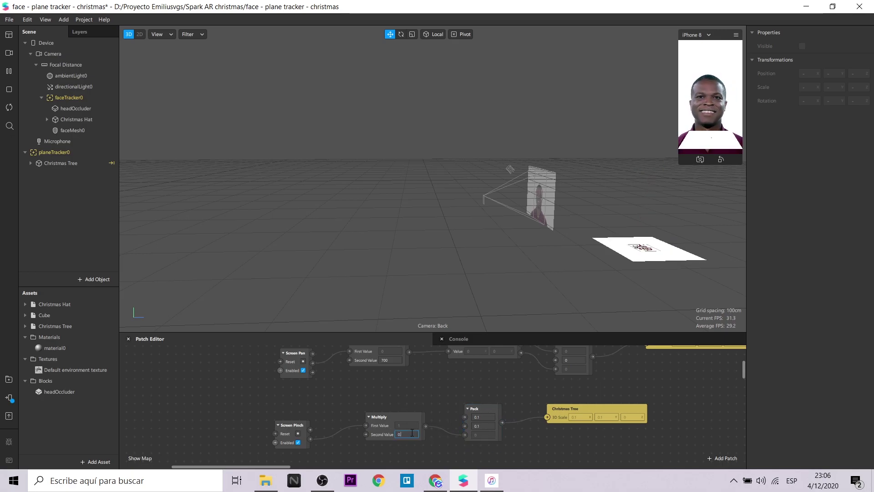
pyautogui.press('Return')
pyautogui.press('BackSpace')
pyautogui.write('1')
pyautogui.press('Return')
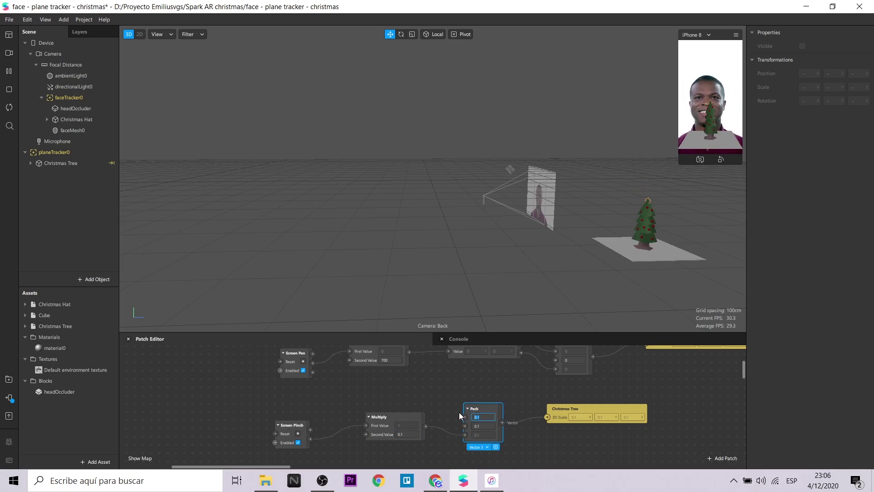
pyautogui.click(442, 405)
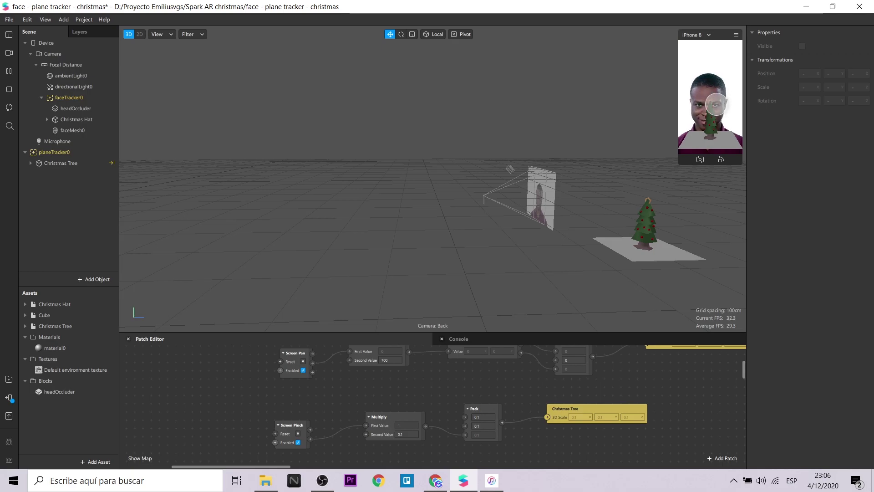
# Step: Connect Multiply's output to the scale Pack's first and second inputs, testing the pinch in the preview
pyautogui.moveTo(721, 106)
pyautogui.keyDown('alt'); pyautogui.mouseDown()
pyautogui.moveTo(738, 118)
pyautogui.moveTo(720, 104)
pyautogui.mouseUp(); pyautogui.keyUp('alt')
pyautogui.moveTo(426, 426); pyautogui.dragTo(464, 417)
pyautogui.moveTo(728, 132)
pyautogui.keyDown('alt'); pyautogui.mouseDown()
pyautogui.moveTo(713, 100)
pyautogui.moveTo(726, 128)
pyautogui.moveTo(721, 122)
pyautogui.mouseUp(); pyautogui.keyUp('alt')
pyautogui.moveTo(426, 427); pyautogui.dragTo(464, 426)
pyautogui.keyDown('alt'); pyautogui.moveTo(723, 126); pyautogui.dragTo(733, 110); pyautogui.keyUp('alt')
# Step: Try a Second Value of 1 in Multiply and return it to 0.1
pyautogui.click(406, 434)
pyautogui.write('1')
pyautogui.press('Return')
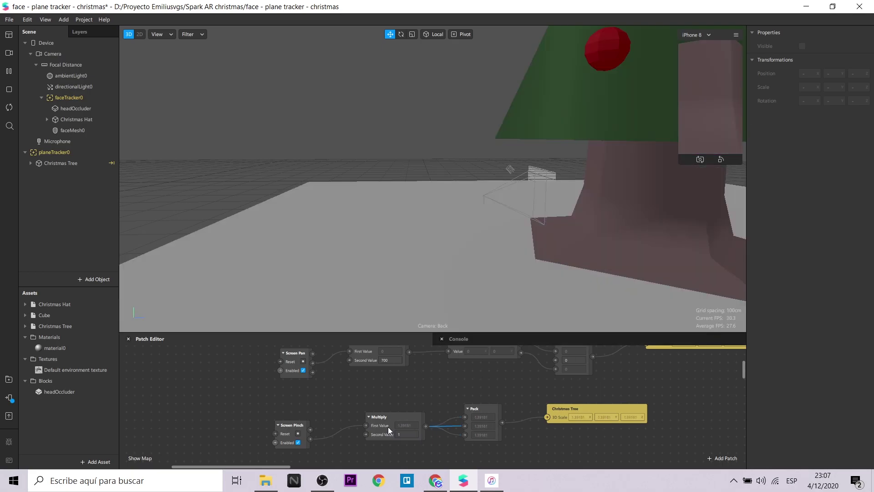
pyautogui.click(399, 433)
pyautogui.write('0.1')
pyautogui.press('Return')
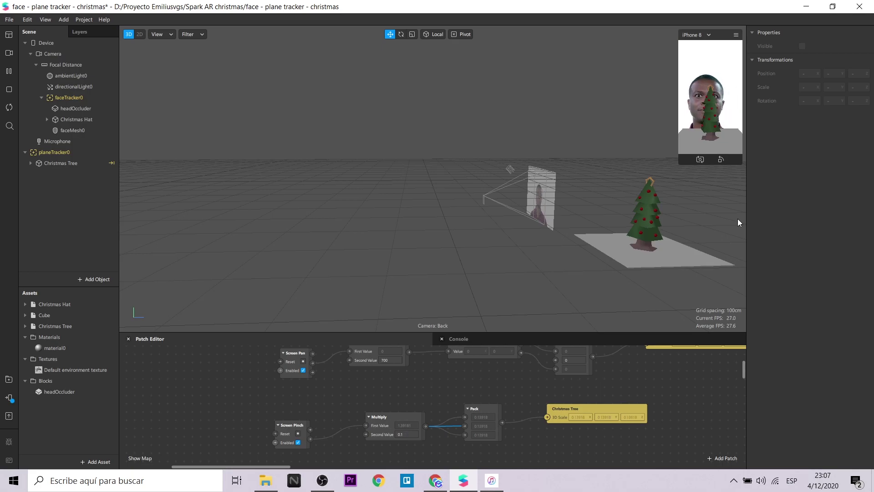
# Step: Test pinch scaling of the tree in the preview and switch the preview to the front camera
pyautogui.moveTo(709, 108)
pyautogui.keyDown('alt'); pyautogui.mouseDown()
pyautogui.moveTo(732, 117)
pyautogui.moveTo(711, 108)
pyautogui.mouseUp(); pyautogui.keyUp('alt')
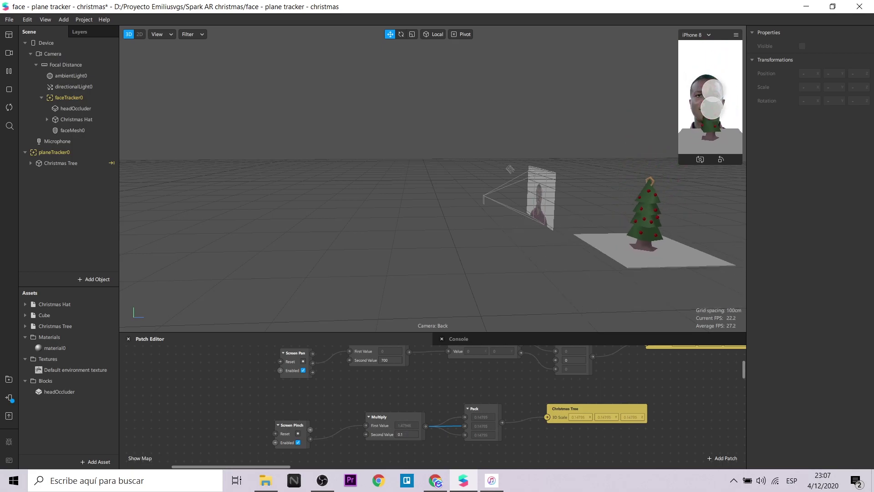
pyautogui.click(700, 159)
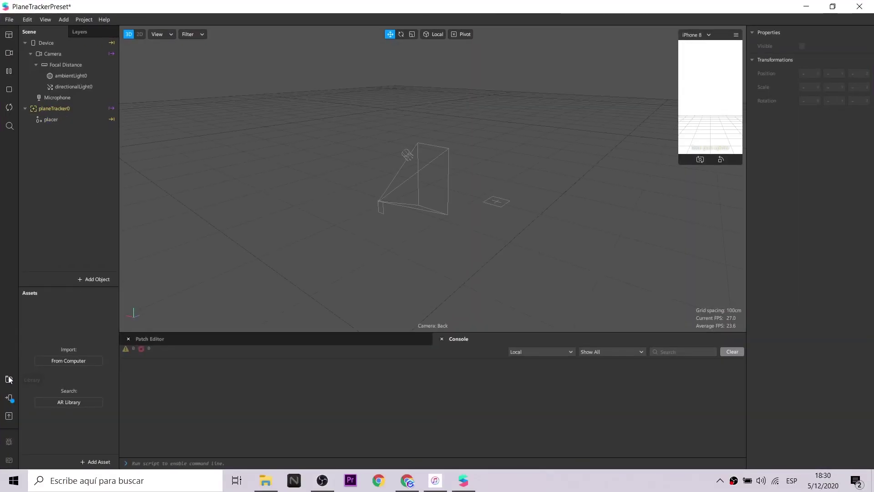
# Step: In the PlaneTrackerPreset project, search the AR Library for "christmas tree" and import the low-detail Christmas Tree model
pyautogui.click(8, 380)
pyautogui.write('christmas')
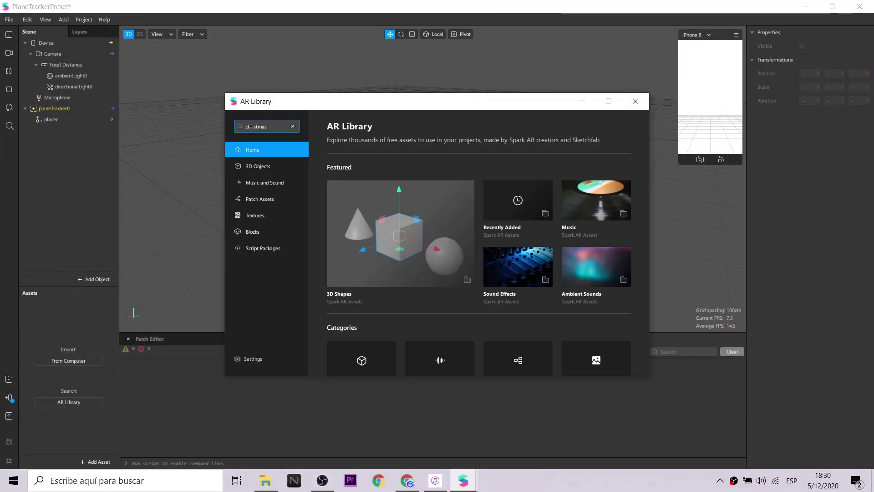
pyautogui.write(' tree')
pyautogui.press('Return')
pyautogui.scroll(-3, 575, 189)
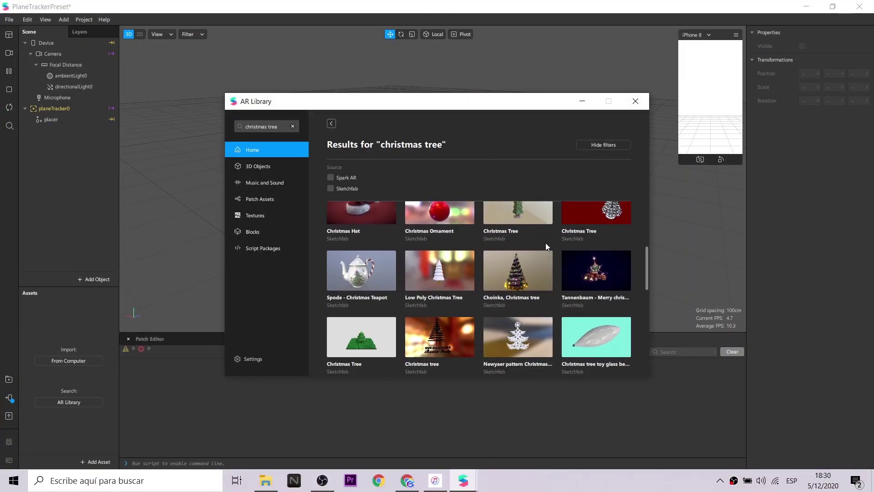
pyautogui.click(546, 248)
pyautogui.click(606, 145)
pyautogui.click(635, 101)
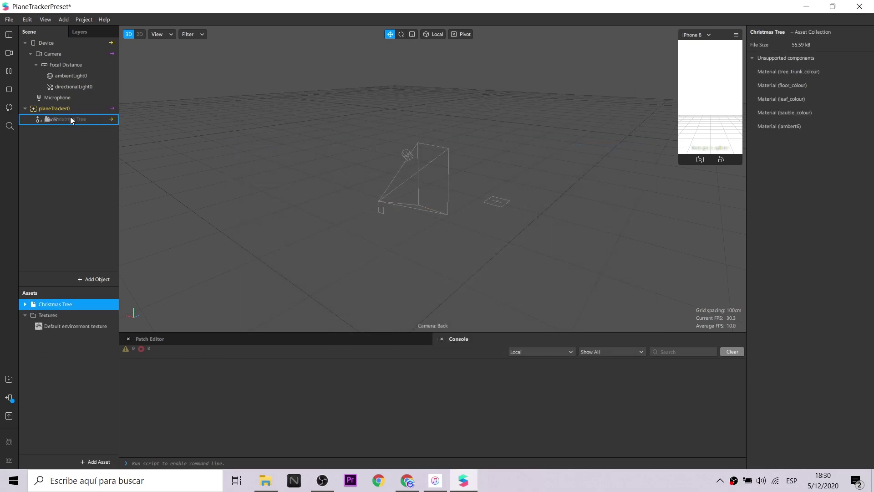
# Step: Place the Christmas Tree under the placer and set its X, Y and Z scale to 0.15
pyautogui.moveTo(67, 117); pyautogui.dragTo(67, 119)
pyautogui.click(802, 145)
pyautogui.write('0.15')
pyautogui.click(834, 141)
pyautogui.write('0.15')
pyautogui.press('Tab')
pyautogui.write('0.15')
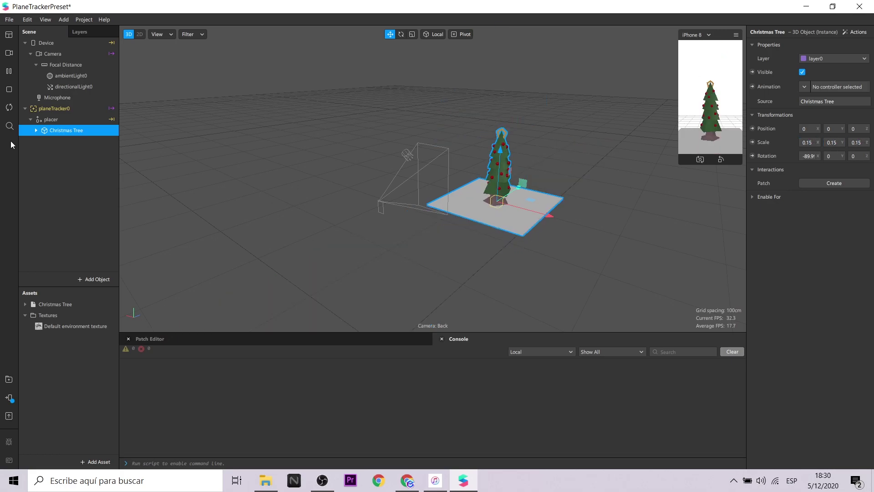
# Step: Add a face tracker to the PlaneTrackerPreset scene
pyautogui.click(55, 168)
pyautogui.click(93, 279)
pyautogui.write('fa')
pyautogui.click(75, 120)
pyautogui.click(259, 265)
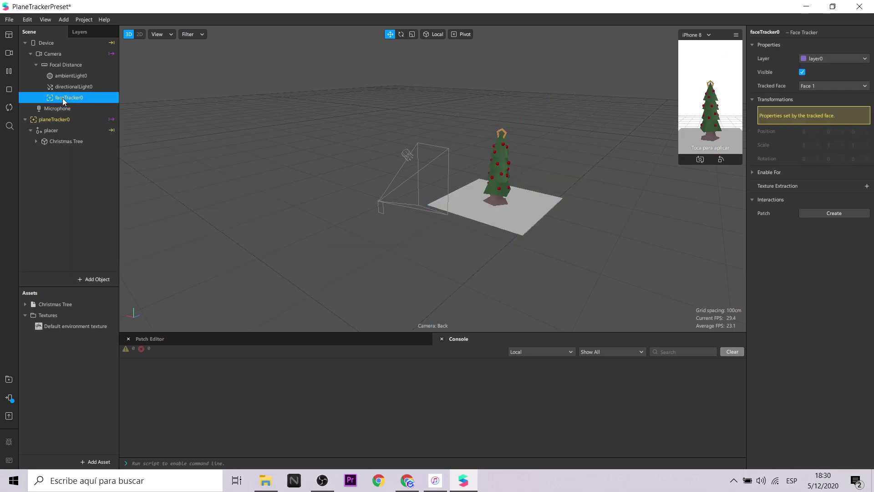
# Step: Add a face mesh under the face tracker
pyautogui.click(753, 173)
pyautogui.rightClick(67, 94)
pyautogui.moveTo(89, 103)
pyautogui.click(181, 194)
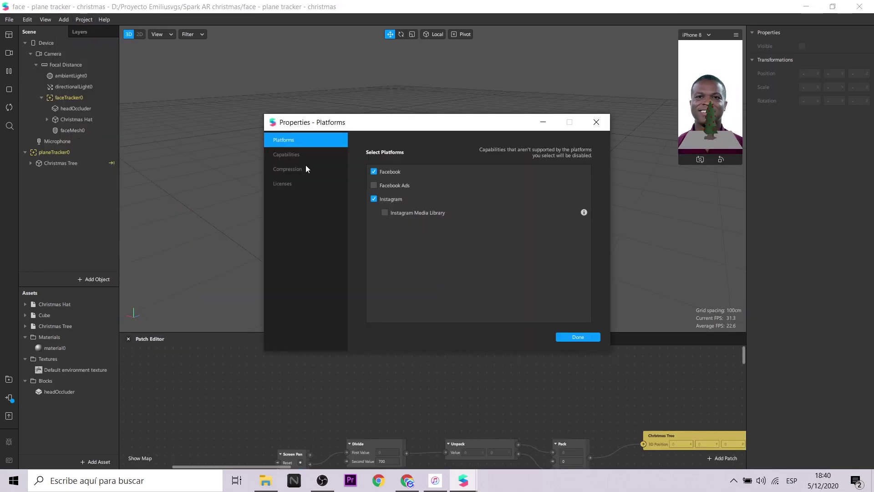
pyautogui.click(297, 156)
pyautogui.click(291, 169)
pyautogui.click(290, 184)
pyautogui.click(596, 122)
# Step: Examine the Instructions capability and its automatic and custom options in the christmas project's properties
pyautogui.click(85, 20)
pyautogui.moveTo(33, 20)
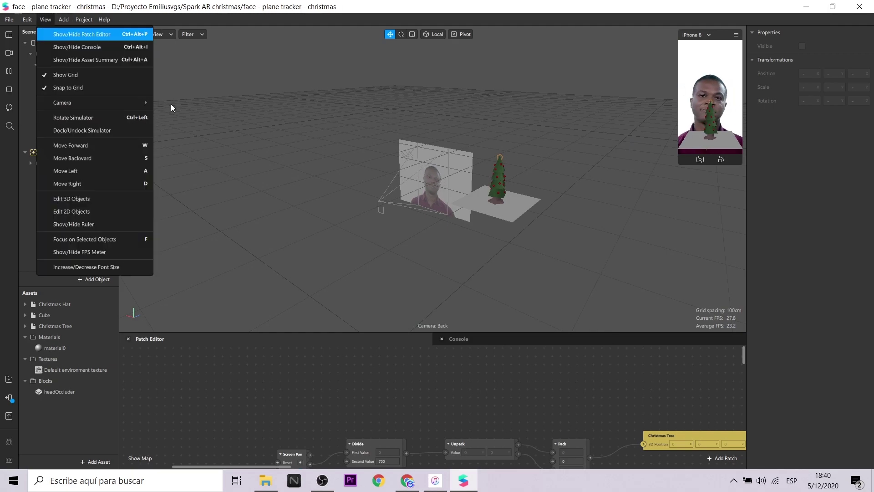
pyautogui.click(88, 19)
pyautogui.click(97, 31)
pyautogui.moveTo(473, 122); pyautogui.dragTo(310, 99)
pyautogui.moveTo(406, 187)
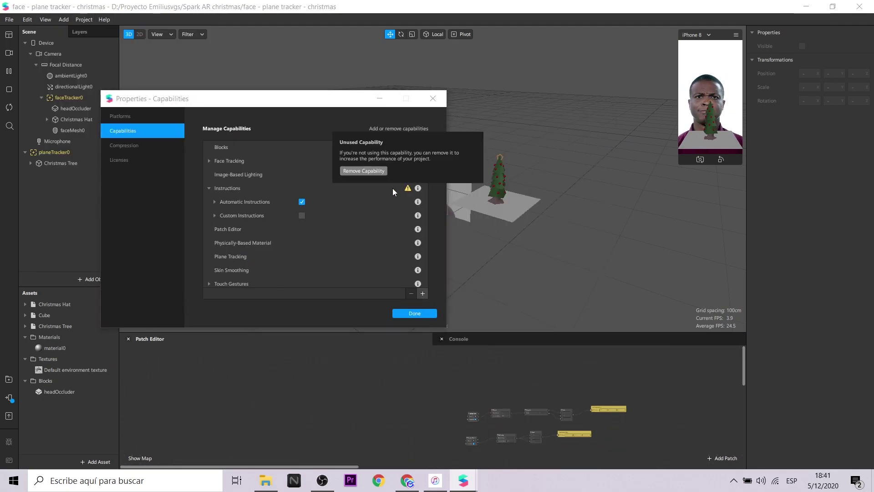
pyautogui.click(424, 314)
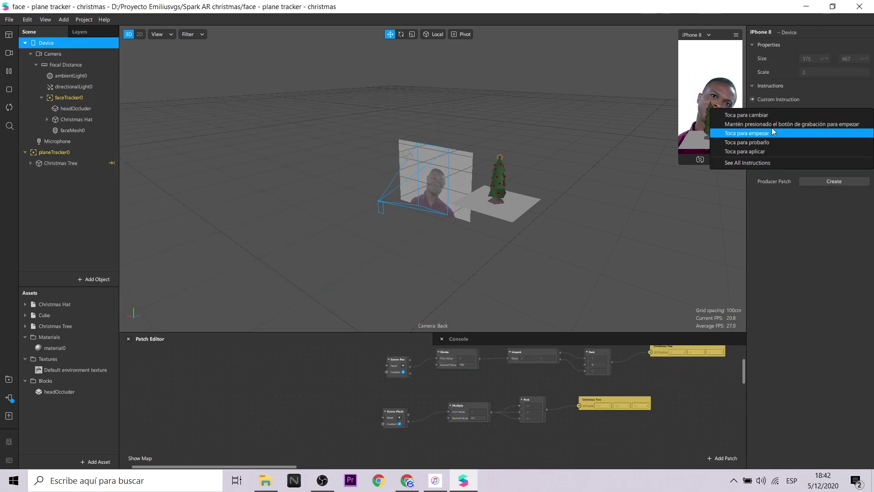
# Step: Browse all custom instructions available on opening, including the target tracking and plane tracking categories
pyautogui.click(716, 162)
pyautogui.scroll(5, 662, 220)
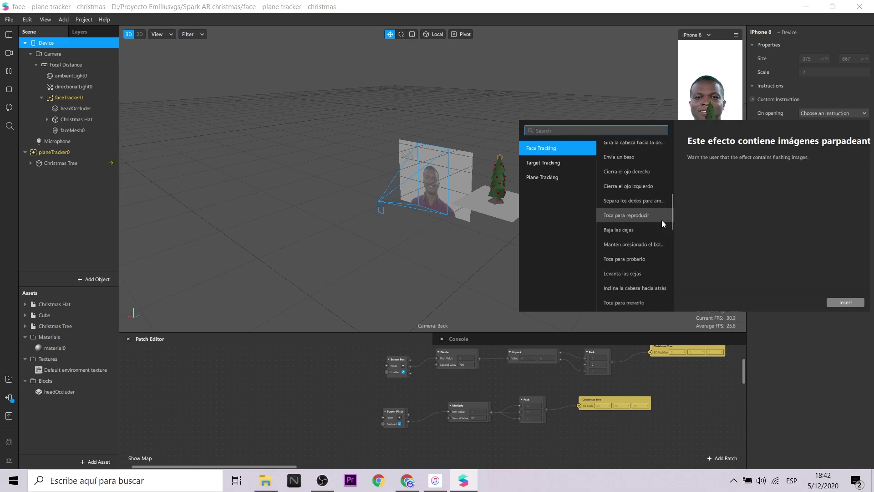
pyautogui.click(547, 163)
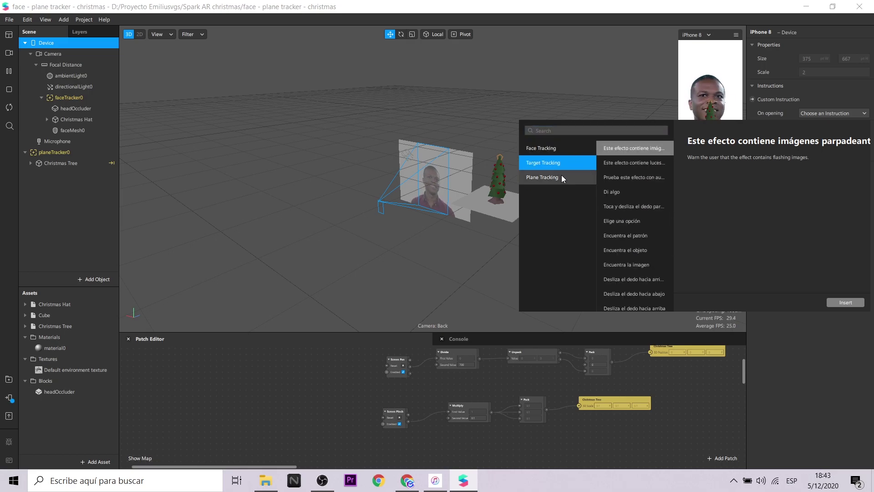
pyautogui.click(561, 177)
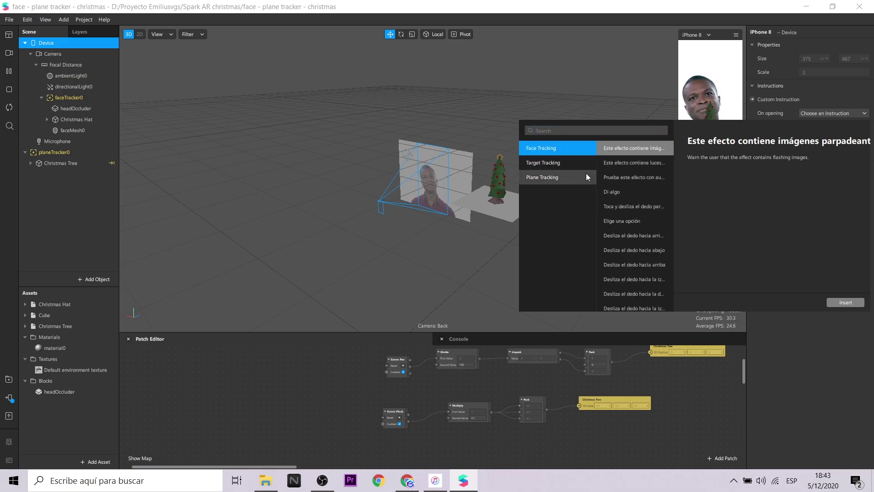